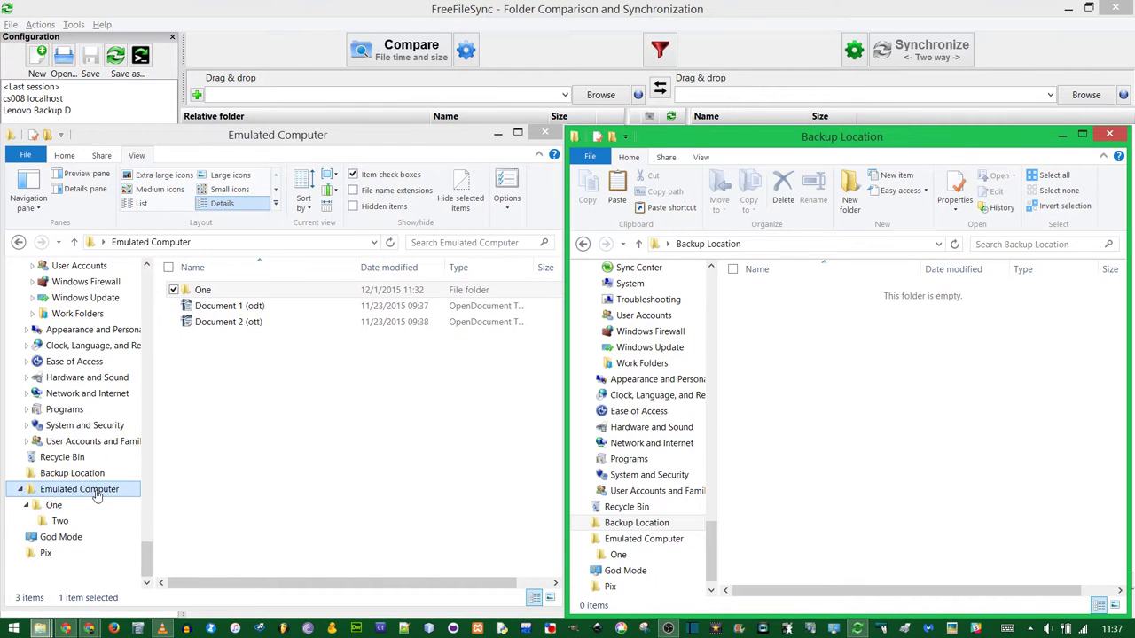
Step: Drag Emulated Computer into the left folder field and Backup Location into the right one
drag(98, 496, 423, 97)
click(600, 95)
click(444, 362)
click(637, 525)
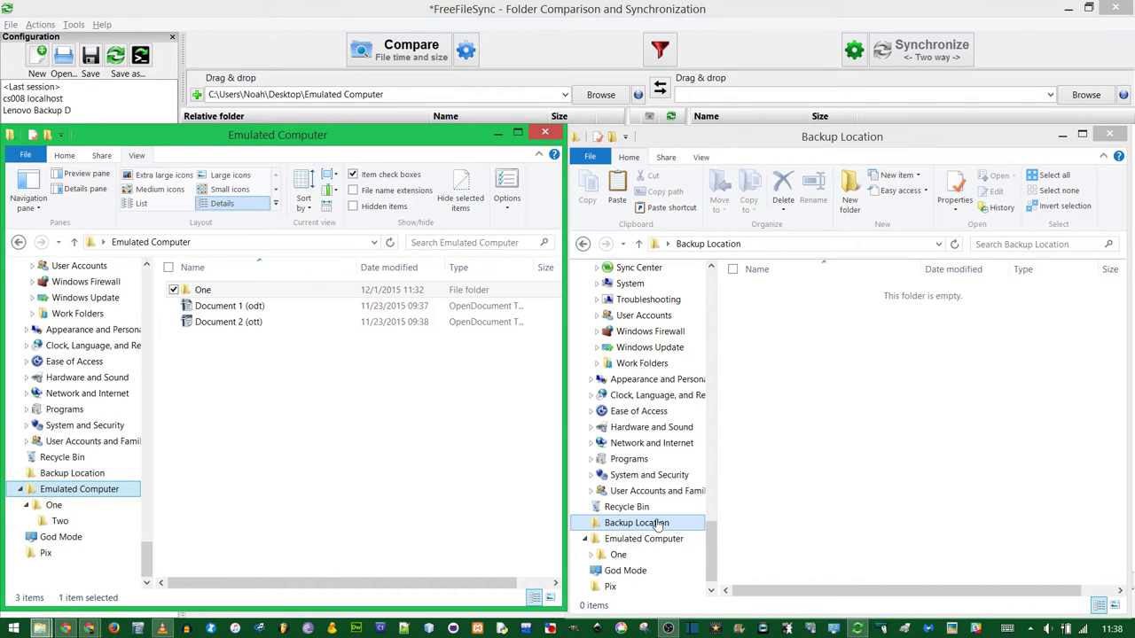
drag(656, 525, 873, 98)
Step: Open the synchronization settings from the gear next to Compare, keeping File time and size
click(466, 50)
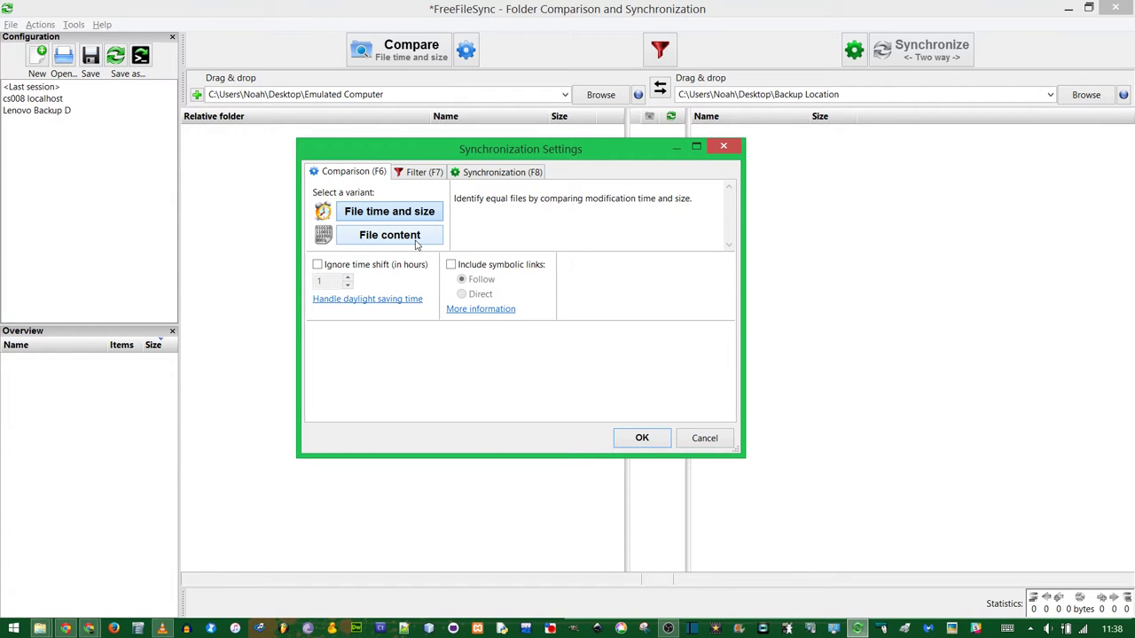
Step: On the Synchronization tab, try the Mirror, Update and Custom variants in turn
click(500, 172)
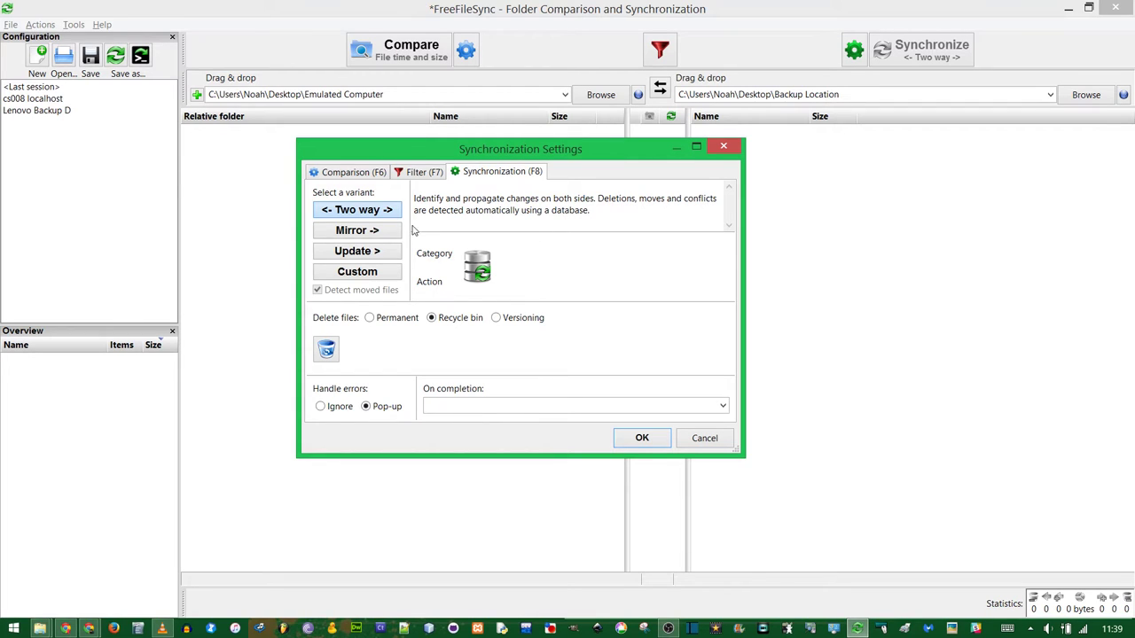
click(381, 231)
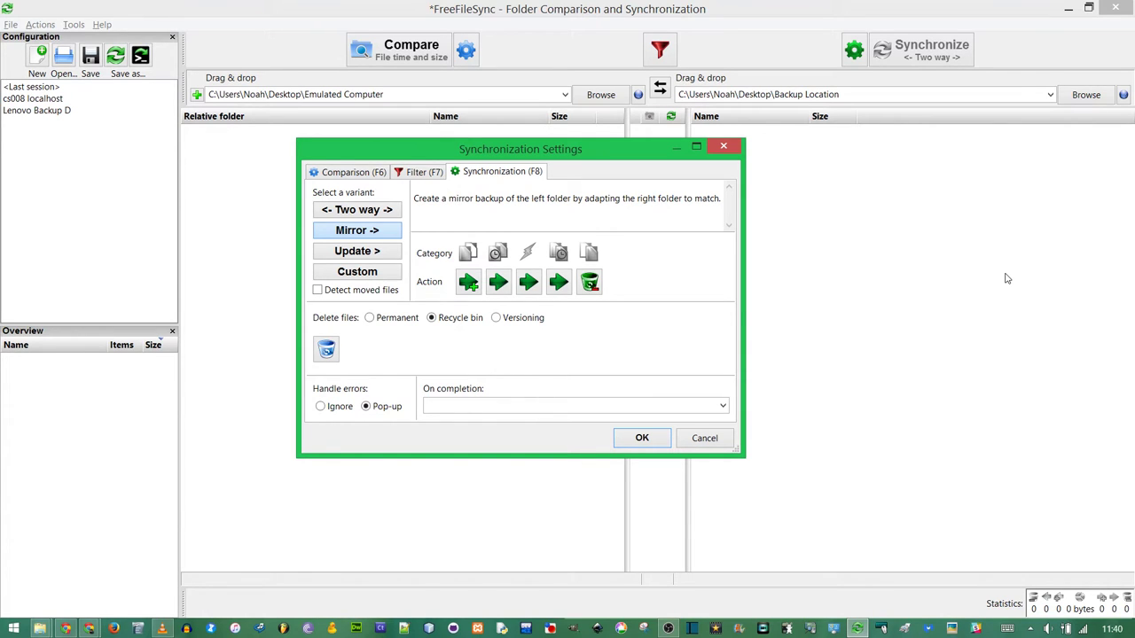
key(Down)
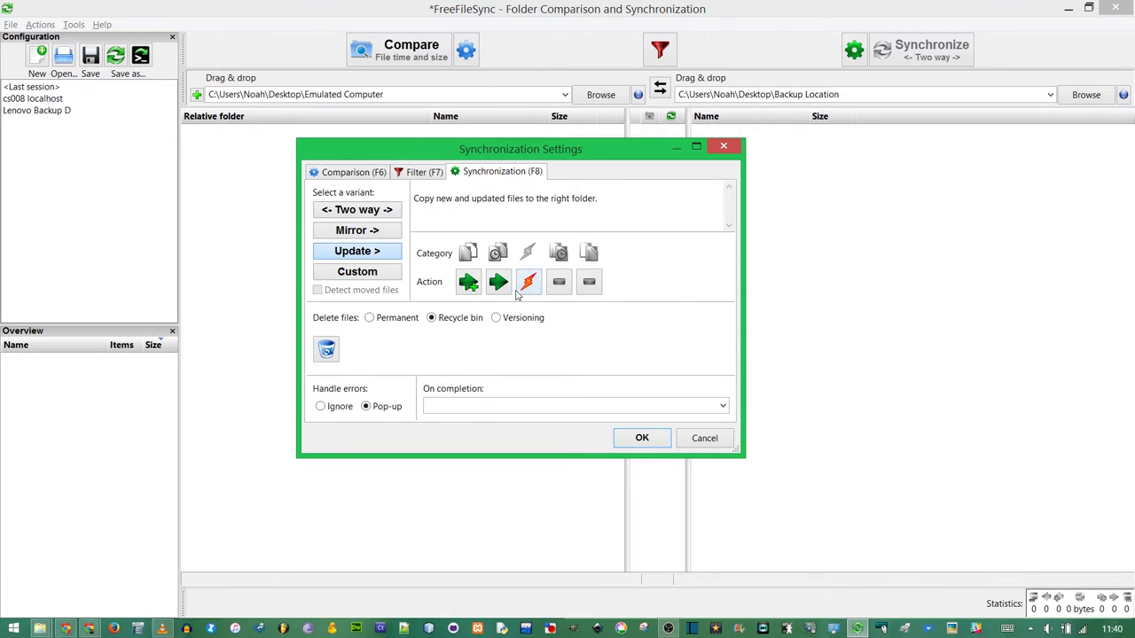
click(364, 272)
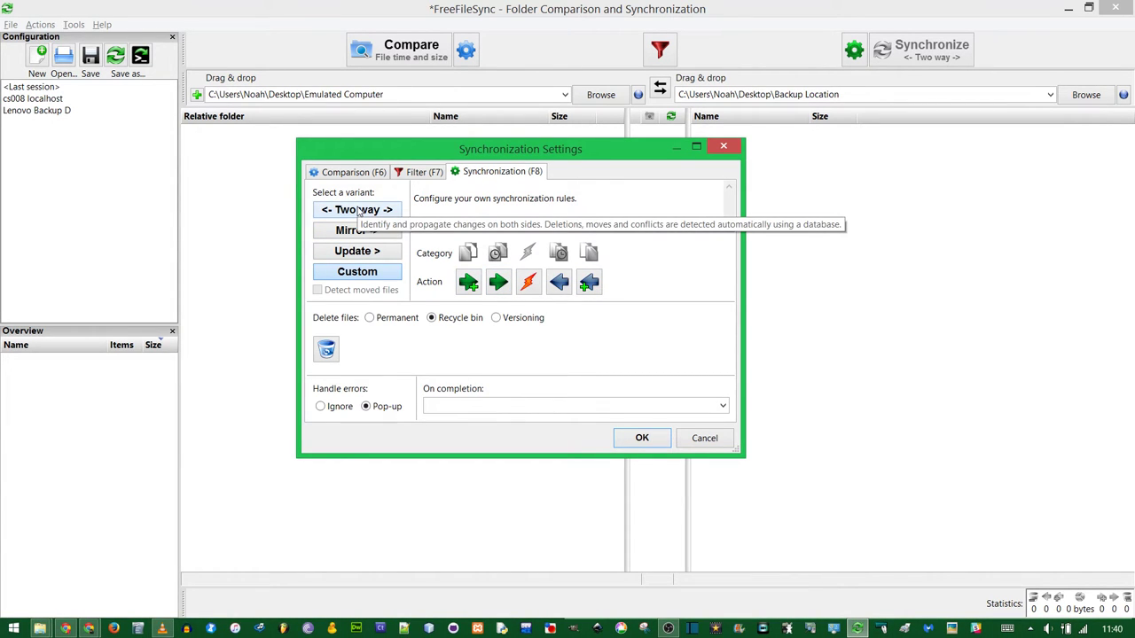
Step: Switch back to Mirror and set deleted files to Permanent, after trying Versioning and Recycle bin
click(359, 230)
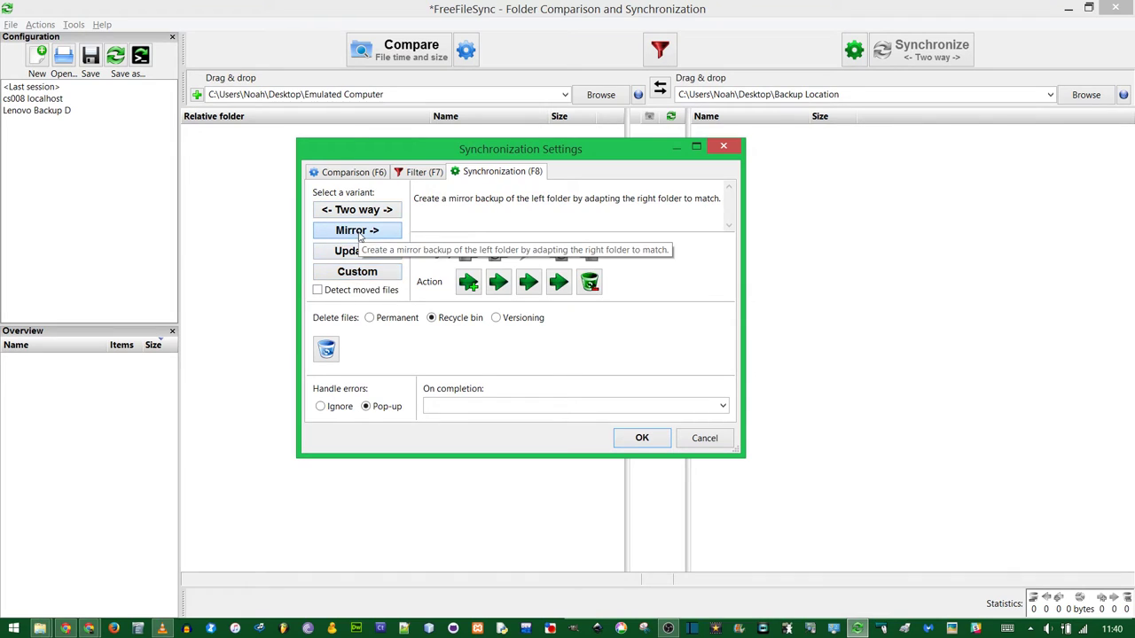
click(525, 319)
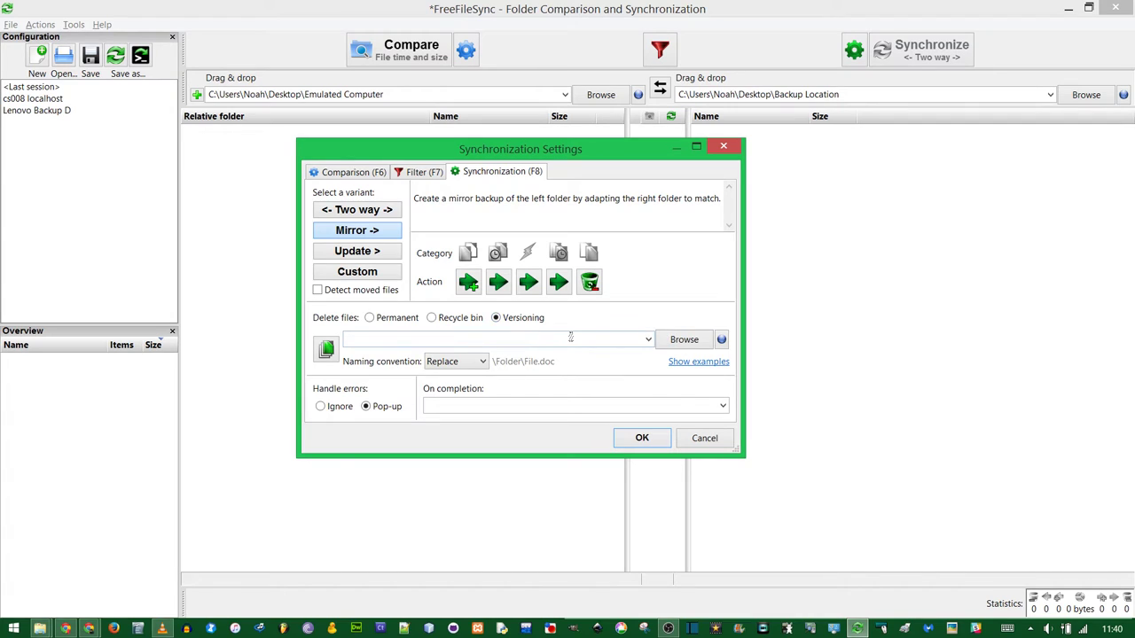
click(433, 317)
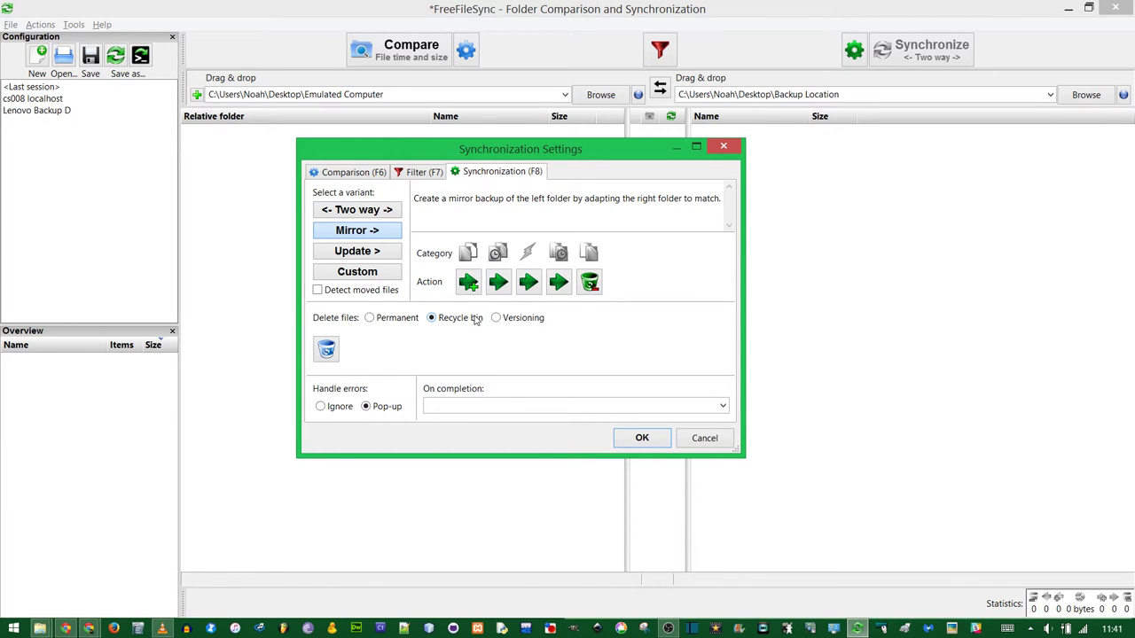
click(371, 317)
click(436, 406)
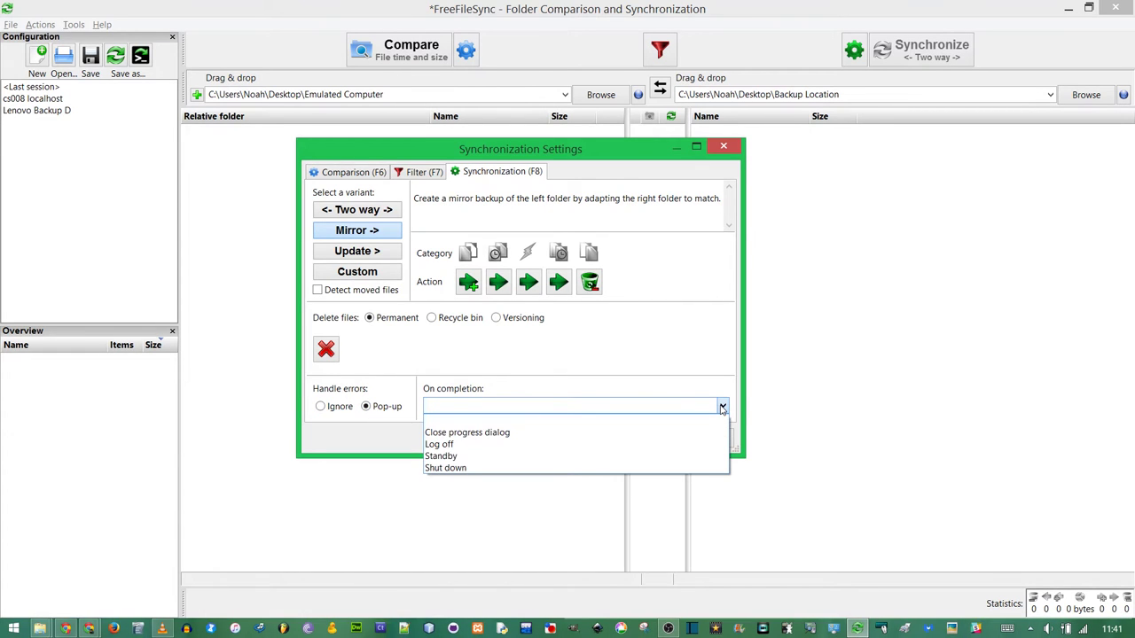
click(397, 443)
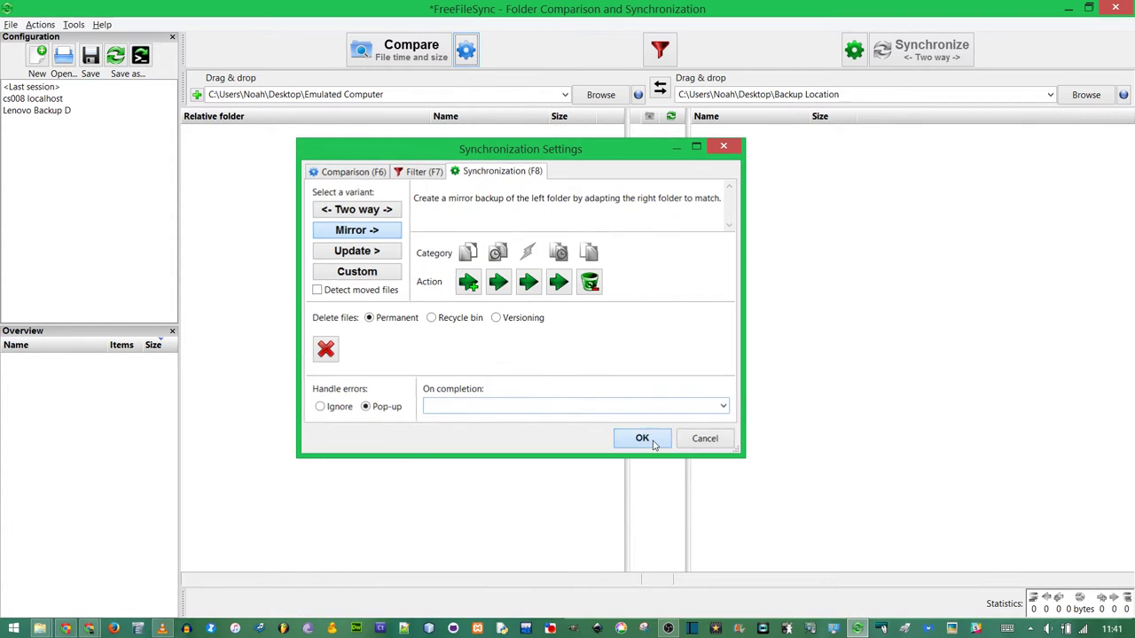
Step: Apply the settings, compare both folders, and run the Mirror sync copying 9 items (16.2 KB)
click(574, 441)
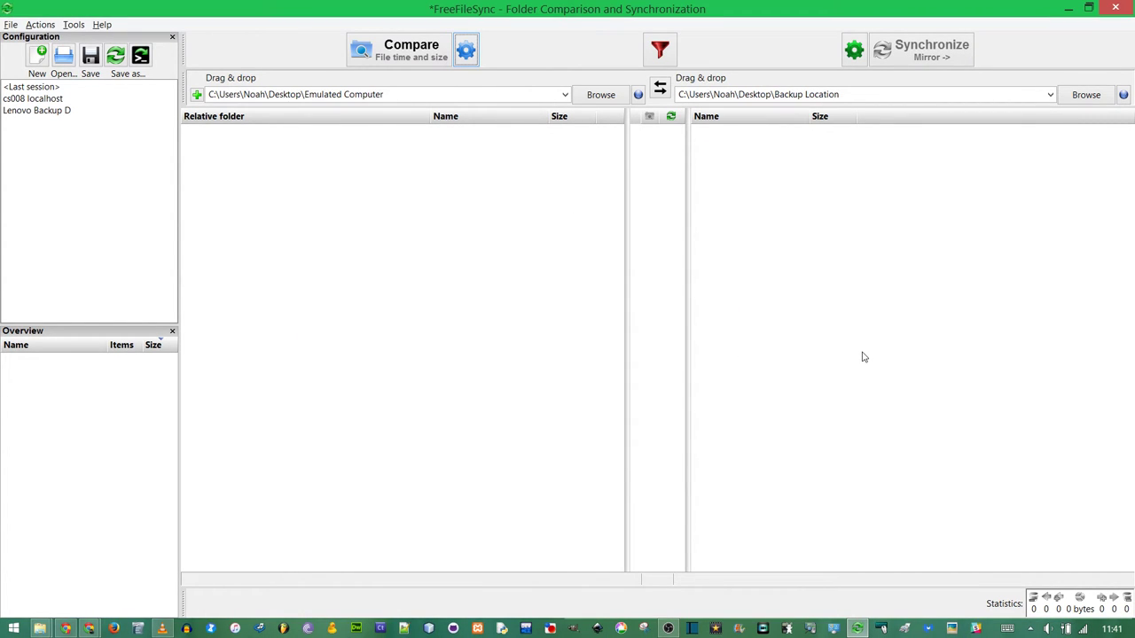
click(434, 53)
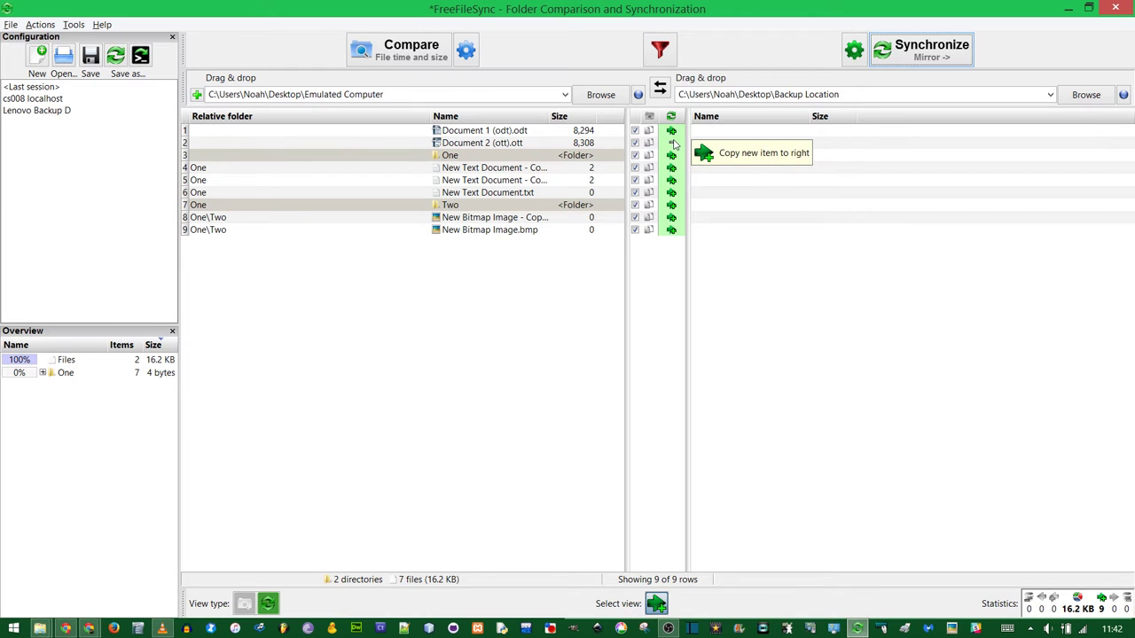
click(920, 53)
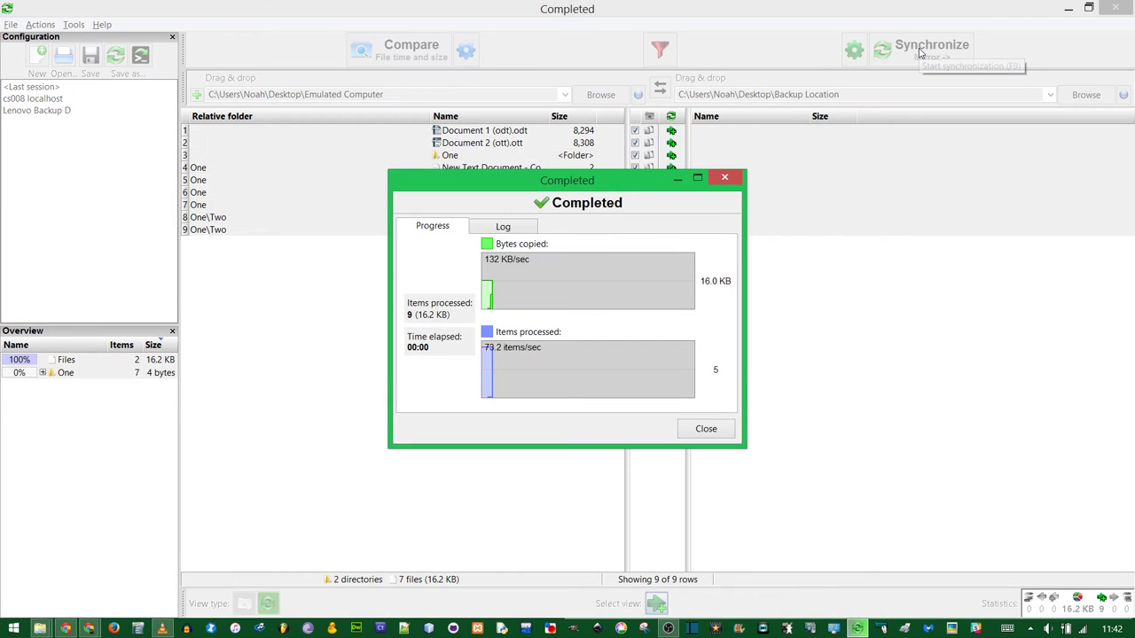
Step: Check both folders' Explorer Properties, confirming each is 16.3 KB with 8 files and 2 folders
click(706, 429)
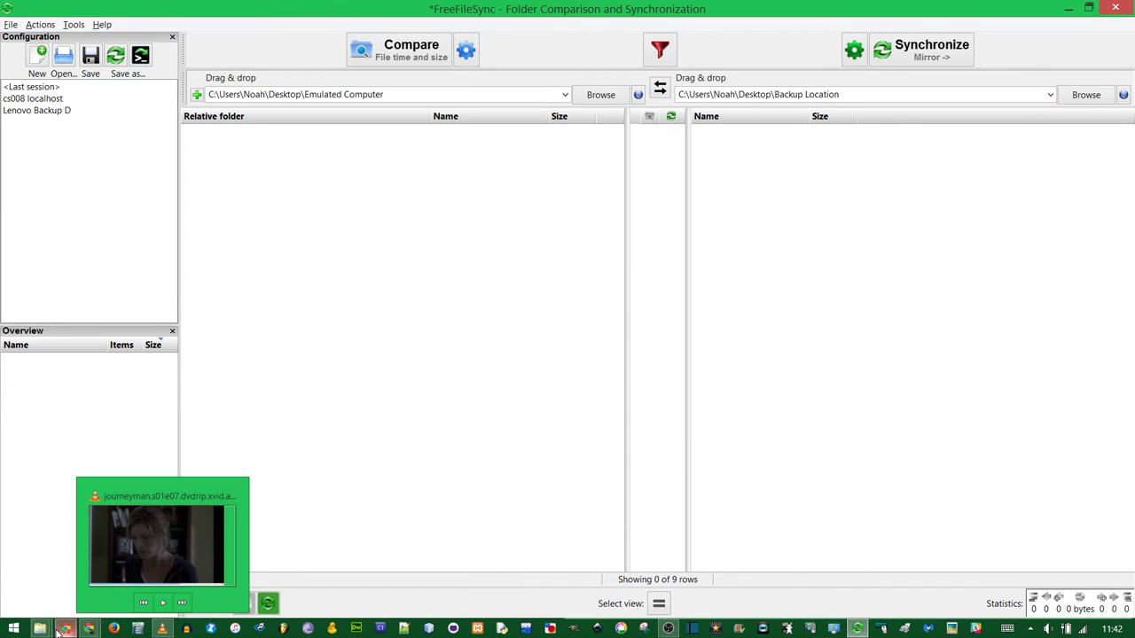
click(39, 628)
right_click(83, 498)
click(106, 487)
right_click(618, 530)
click(642, 521)
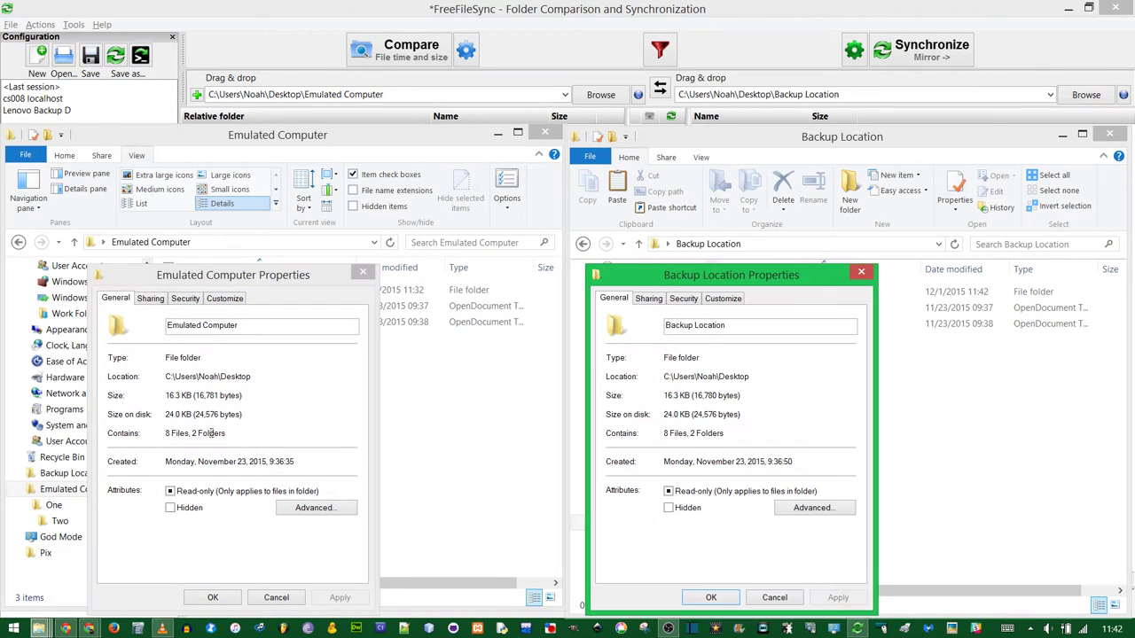
drag(167, 395, 241, 396)
drag(663, 395, 743, 397)
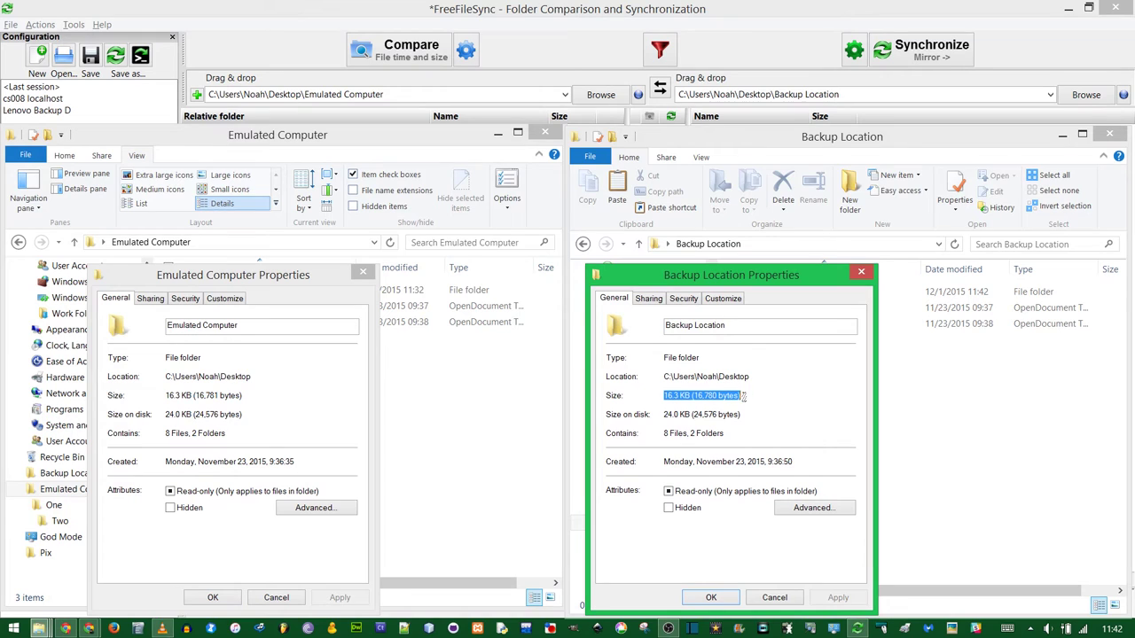
click(861, 272)
Step: Add a second folder pair in FreeFileSync and focus its left folder path
click(226, 118)
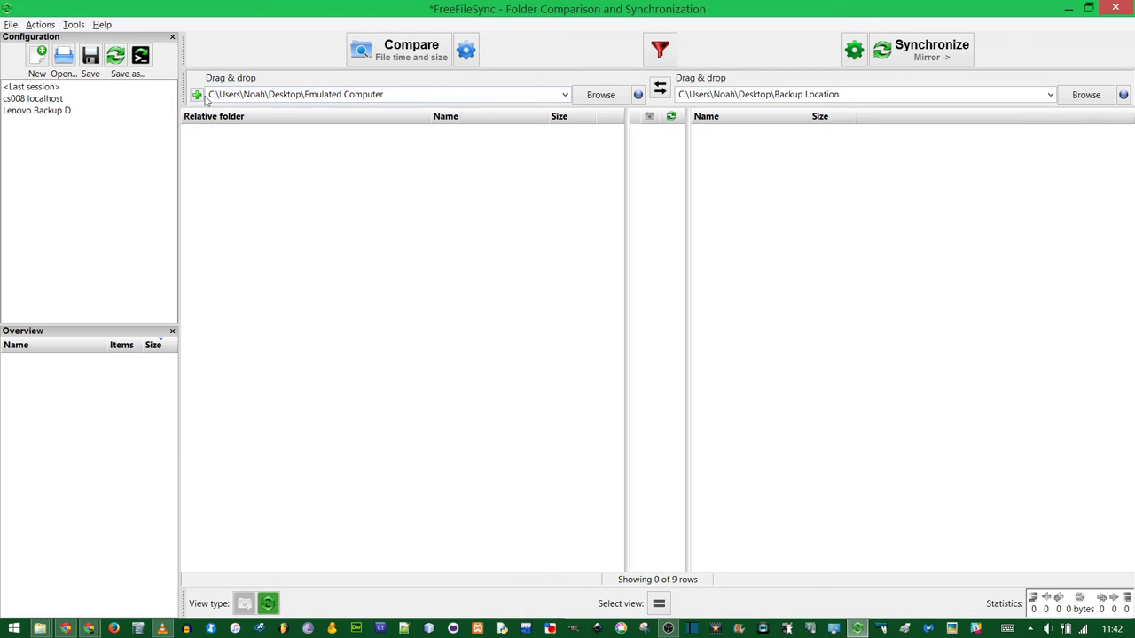
click(196, 95)
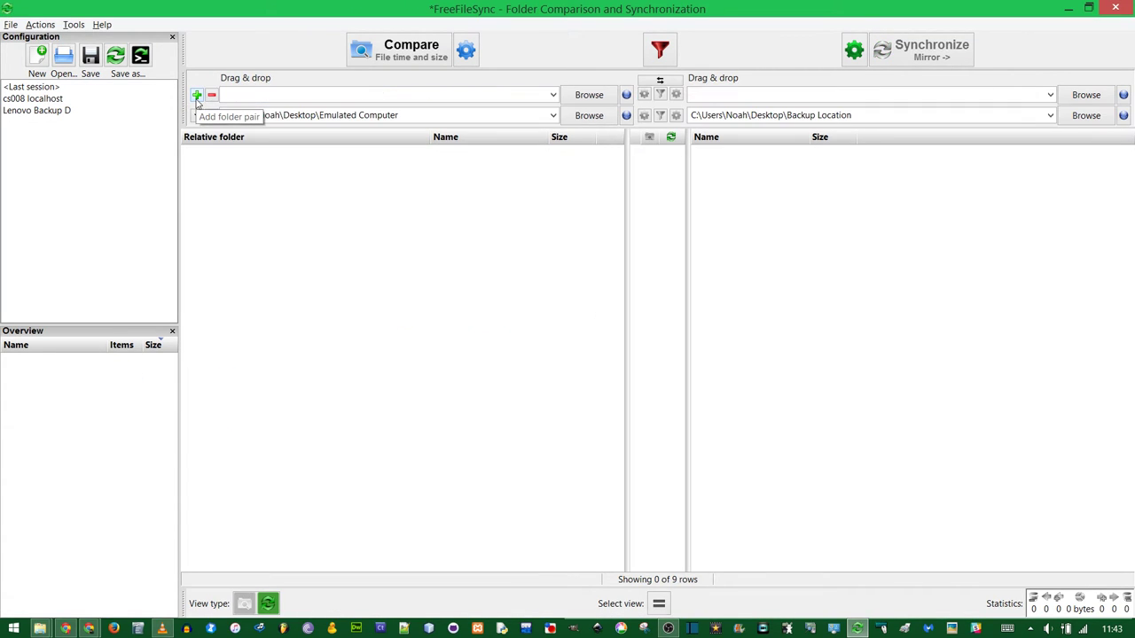
click(349, 93)
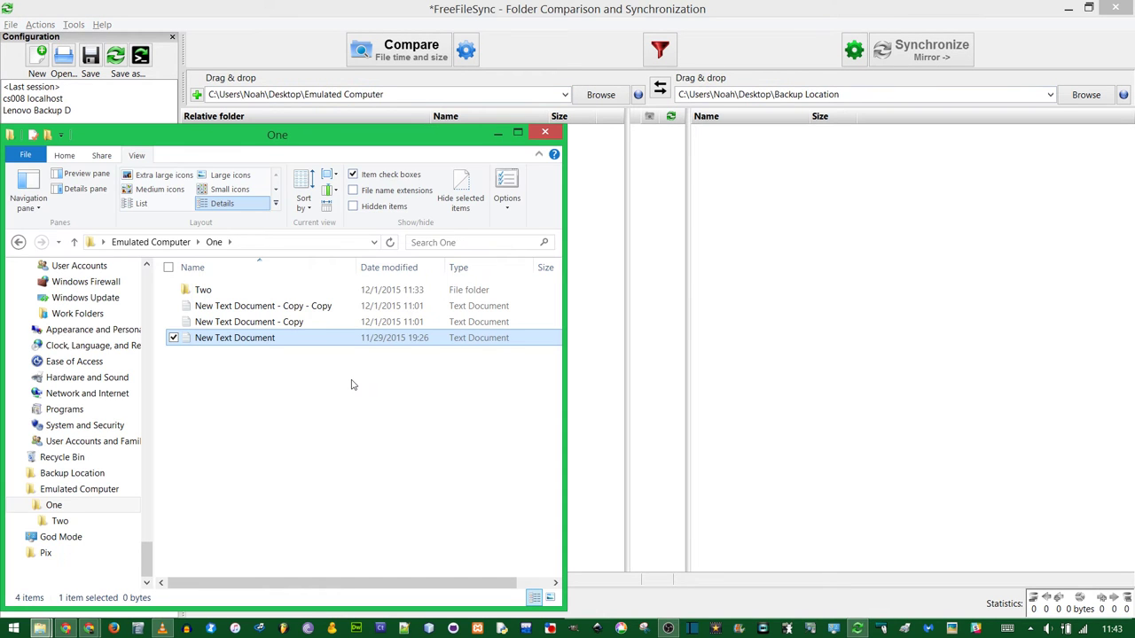
Step: Delete New Text Document from the source, save the edited copy, and delete a copy from Backup Location
key(Delete)
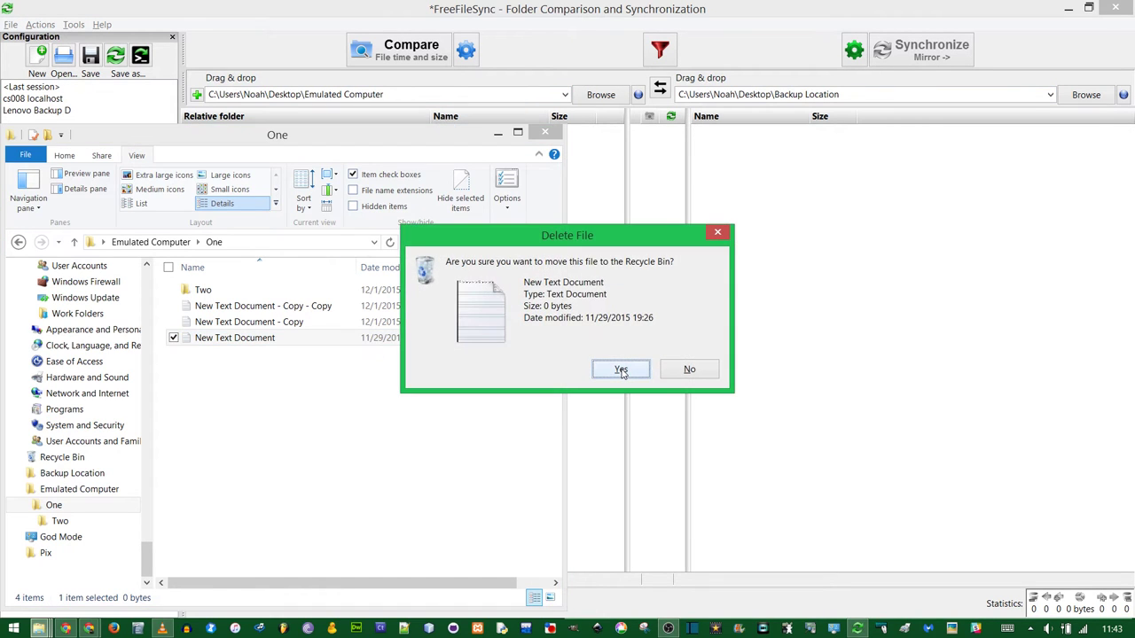
key(Return)
key(Return)
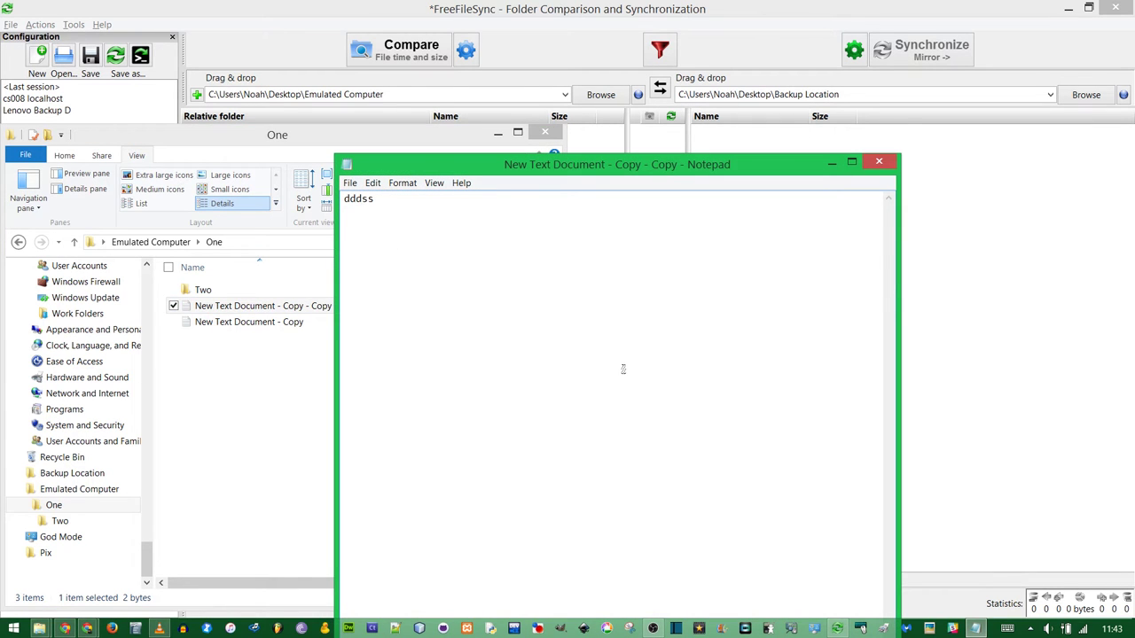
key(alt+F4)
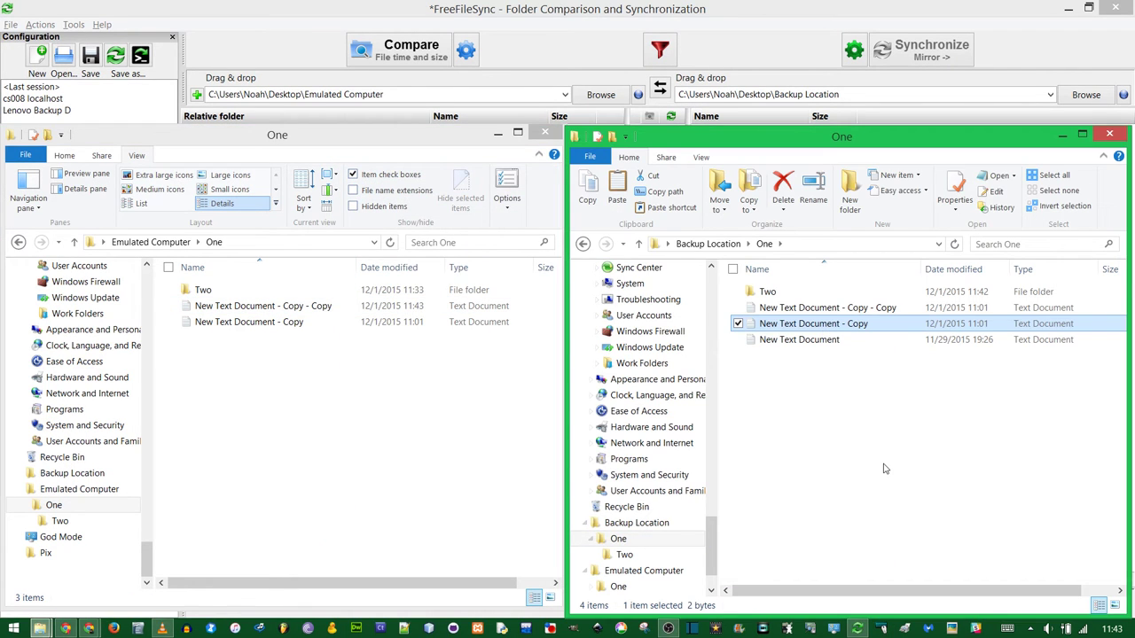
key(Delete)
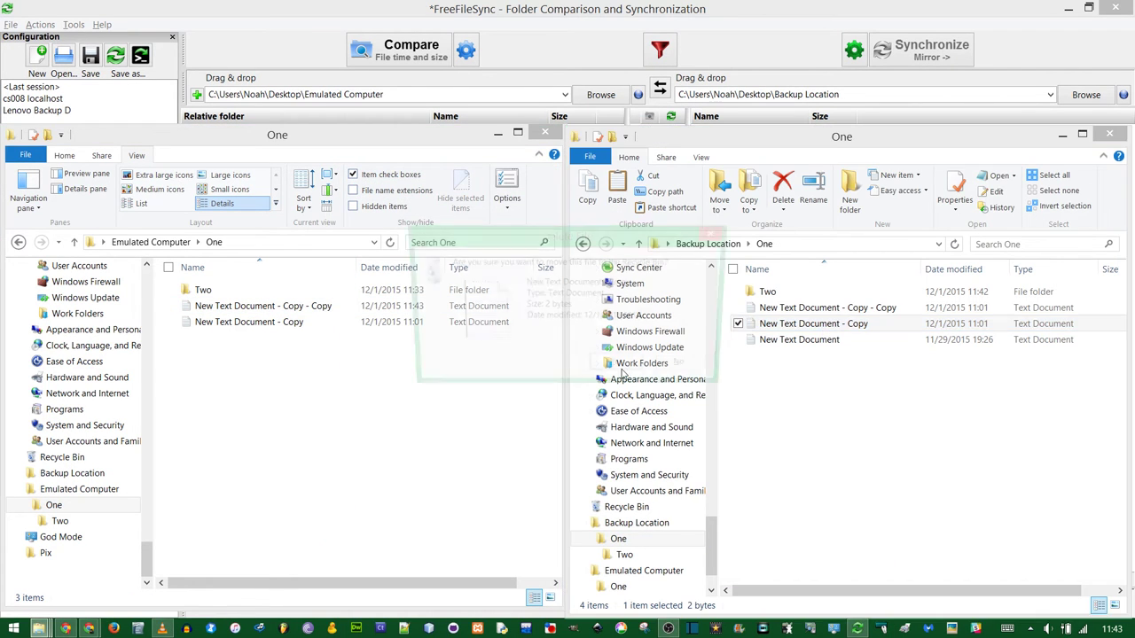
key(Return)
Step: Re-compare the folders, showing 3 differences, and toggle the equal-files view on and off
click(431, 46)
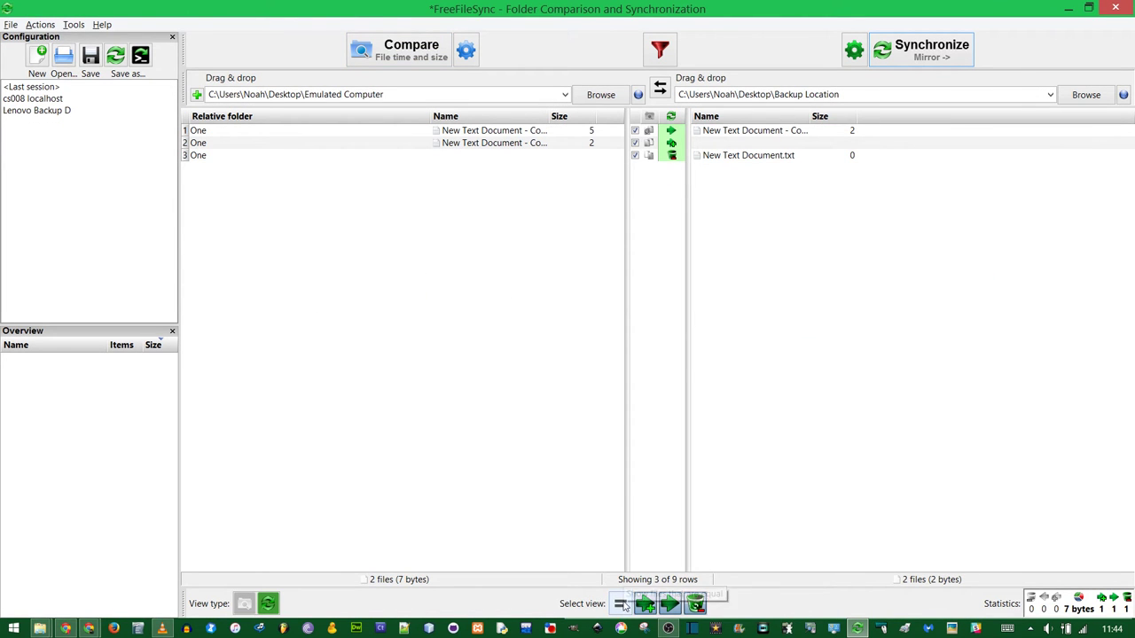
click(621, 603)
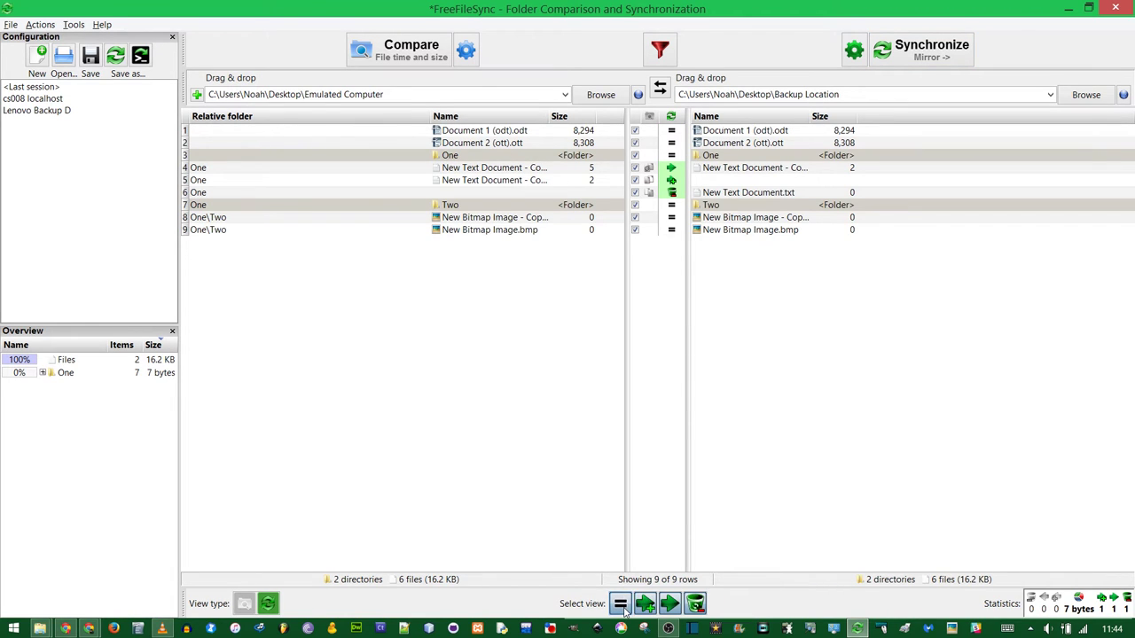
click(620, 604)
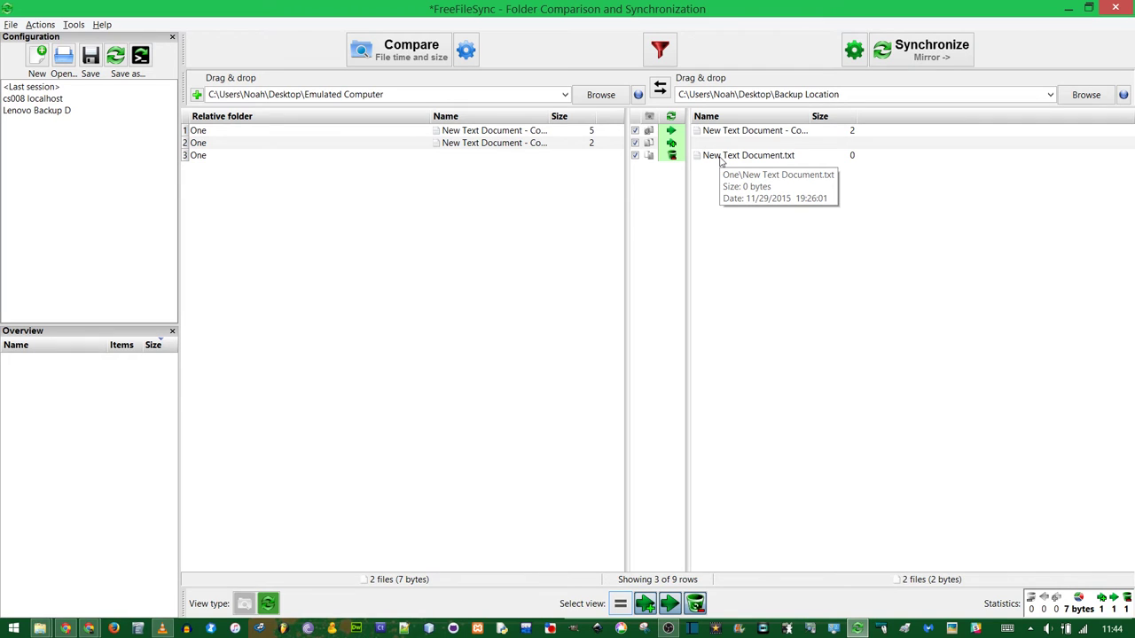
Step: Run the mirror sync again, then cancel saving the session configuration to a file
click(922, 51)
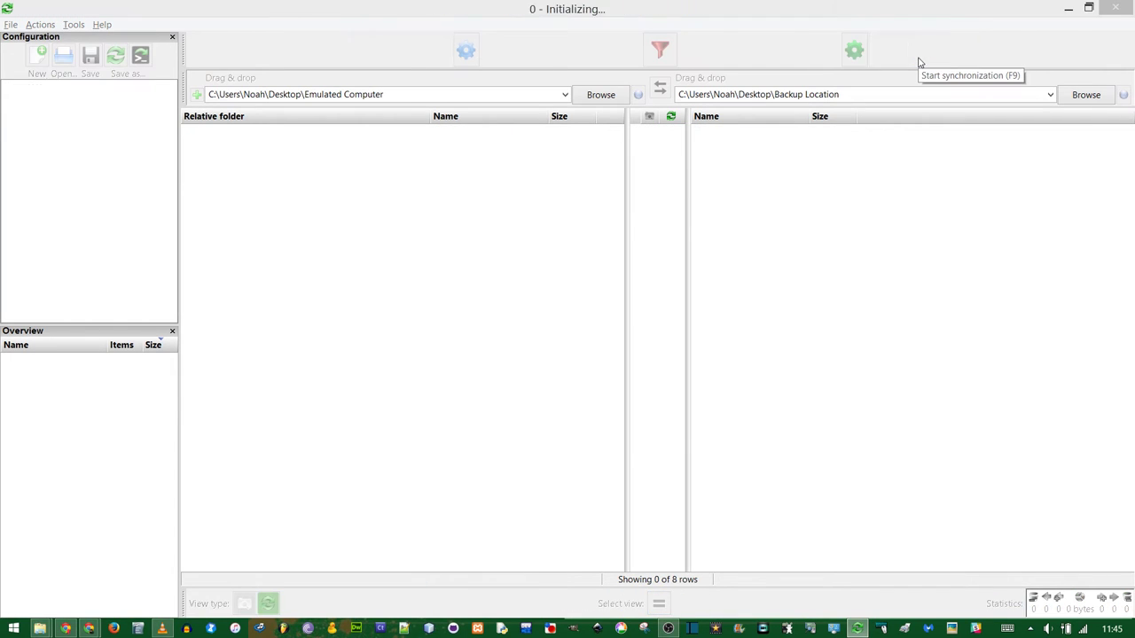
click(704, 429)
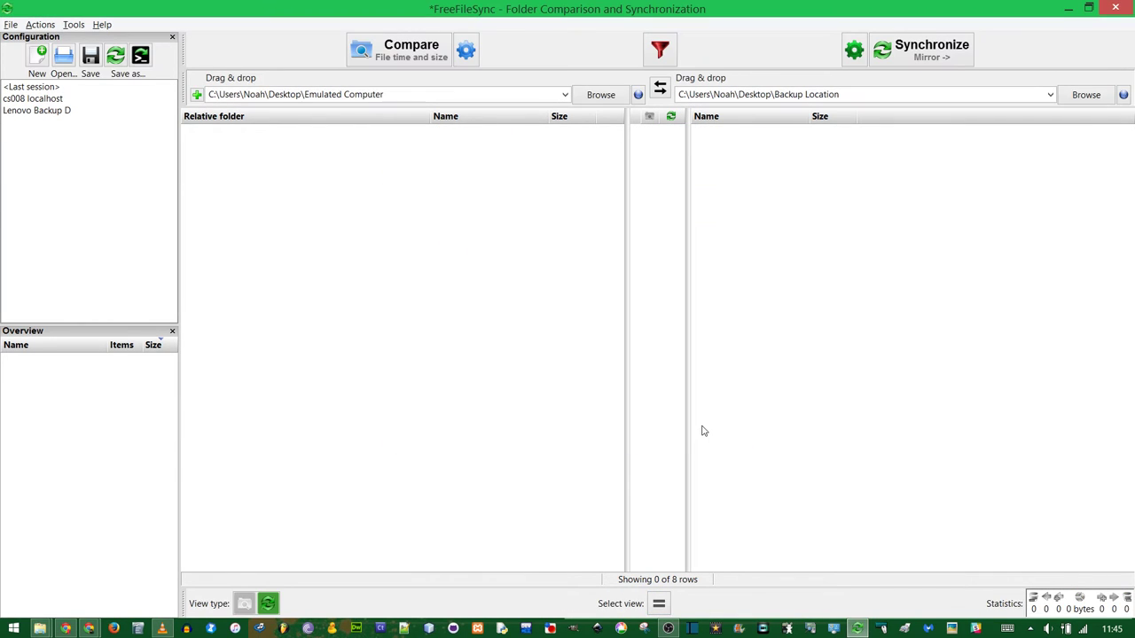
click(91, 59)
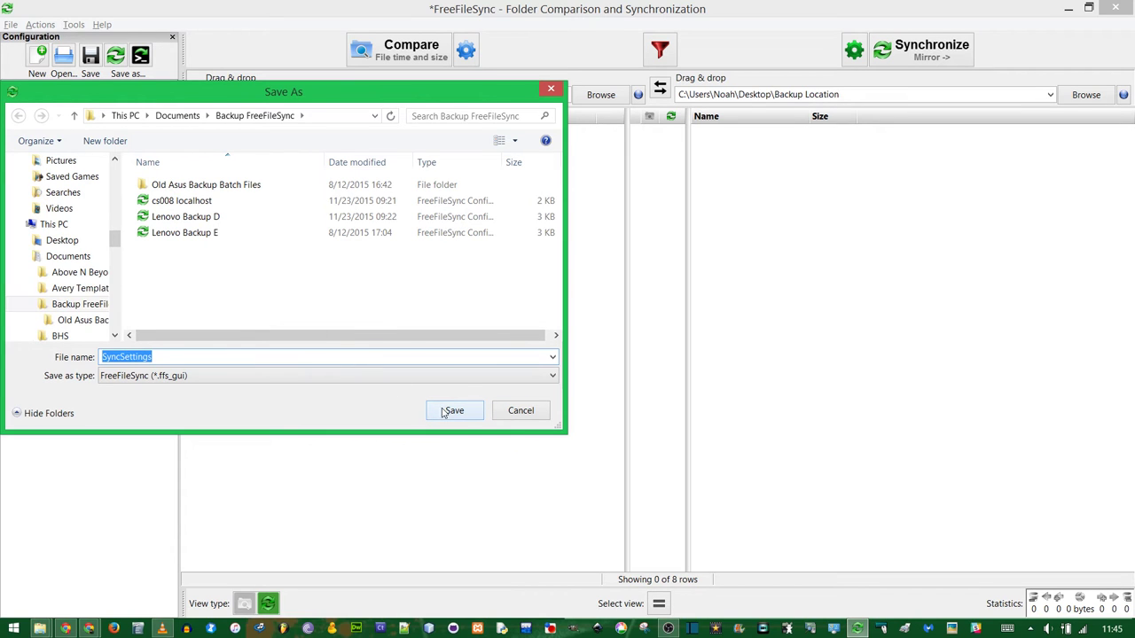
click(527, 413)
click(140, 57)
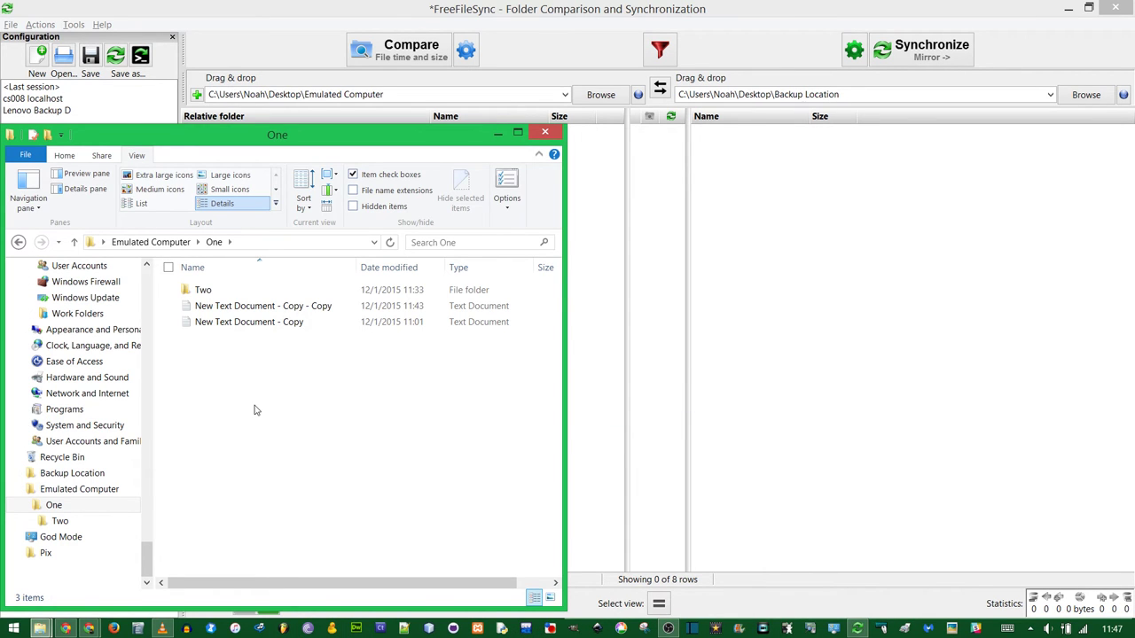
Step: Create a new folder named 'new' inside One in Explorer
key(ctrl+shift+n)
text(new)
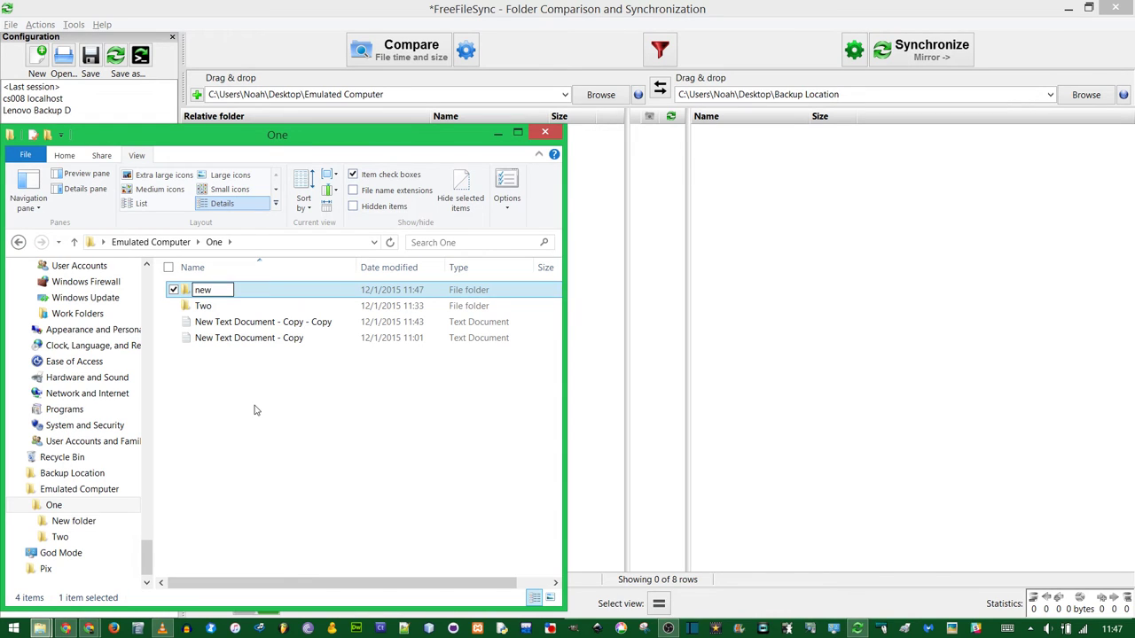
key(Return)
Step: Recompare so One\new is listed to copy right, toggling its row's checkbox off and back on
click(410, 53)
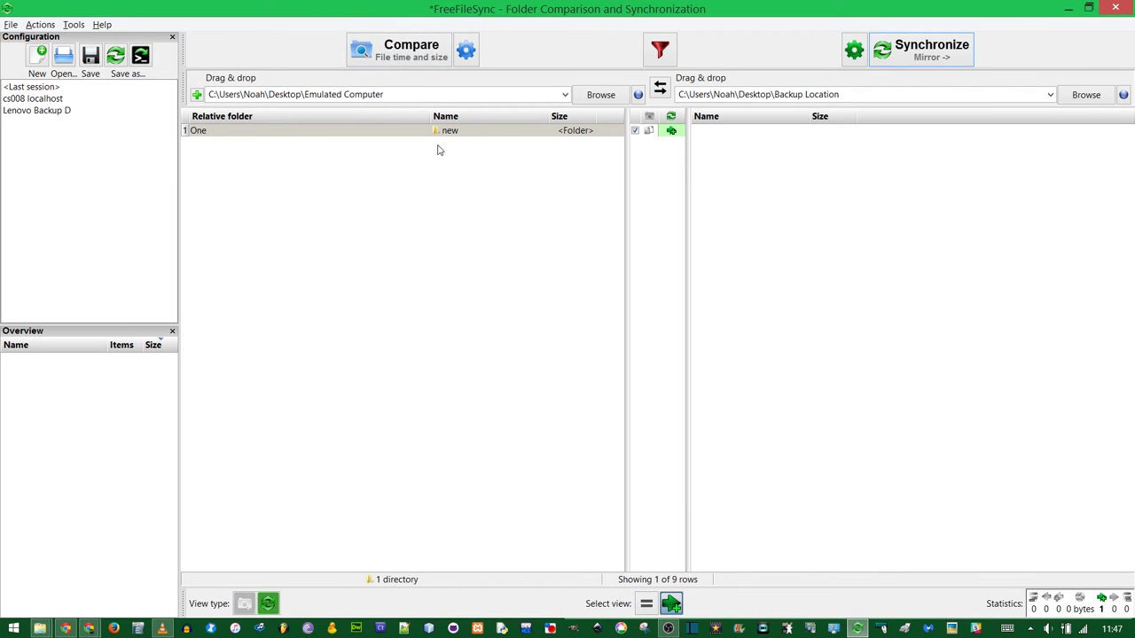
click(635, 131)
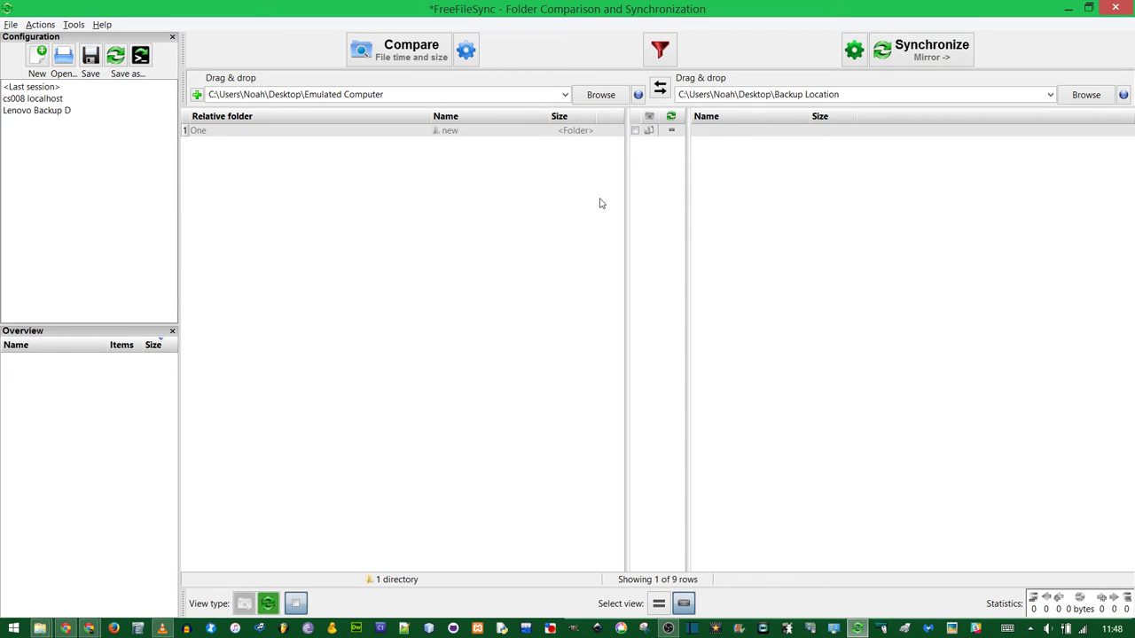
click(572, 132)
key(space)
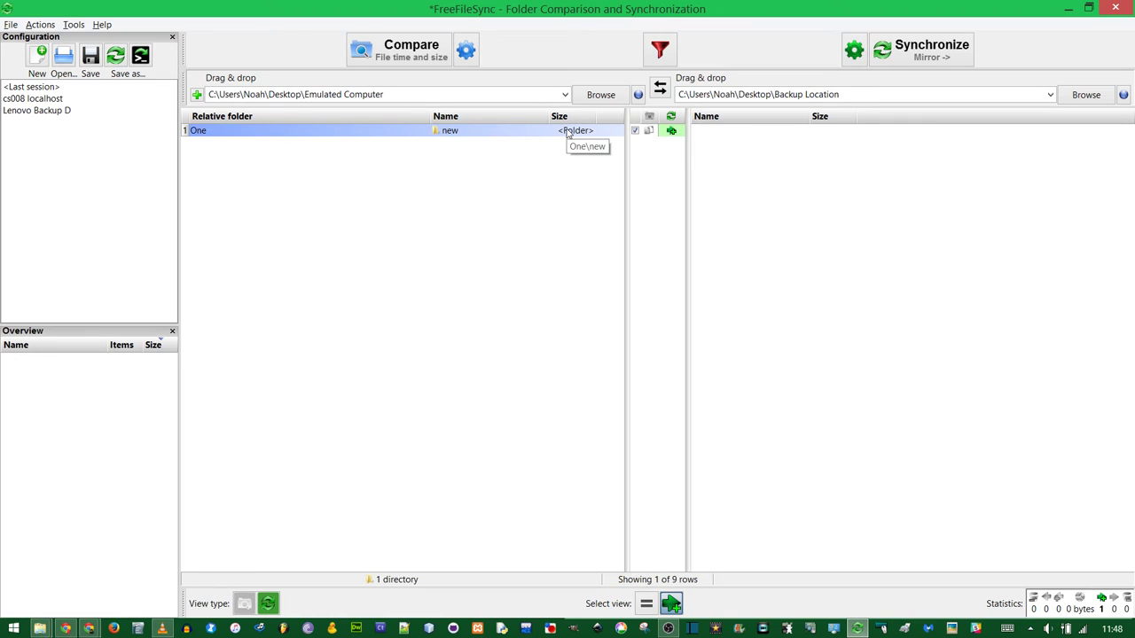
Step: Exclude One\new with a \One\new\ filter rule and recompare, leaving 0 of 8 rows
right_click(438, 131)
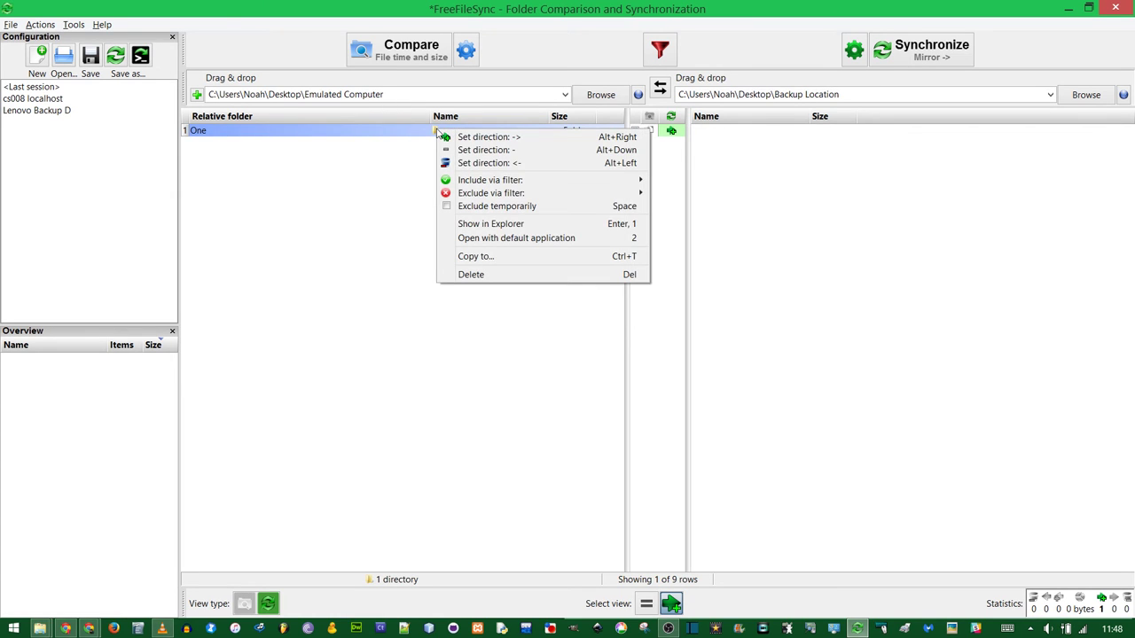
mouse_move(443, 193)
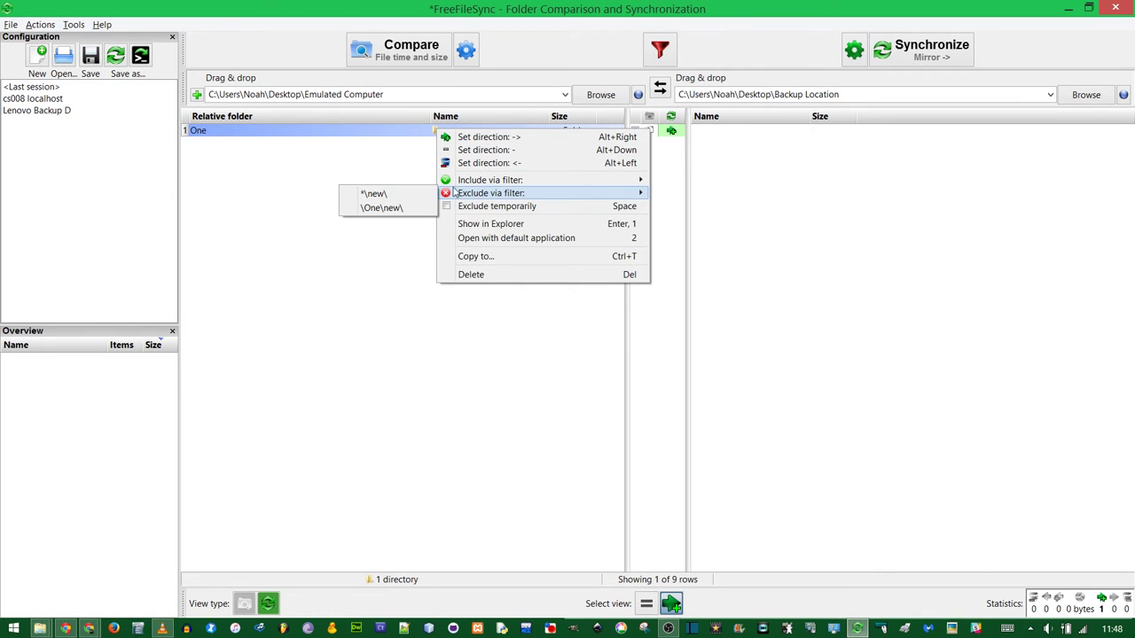
click(399, 209)
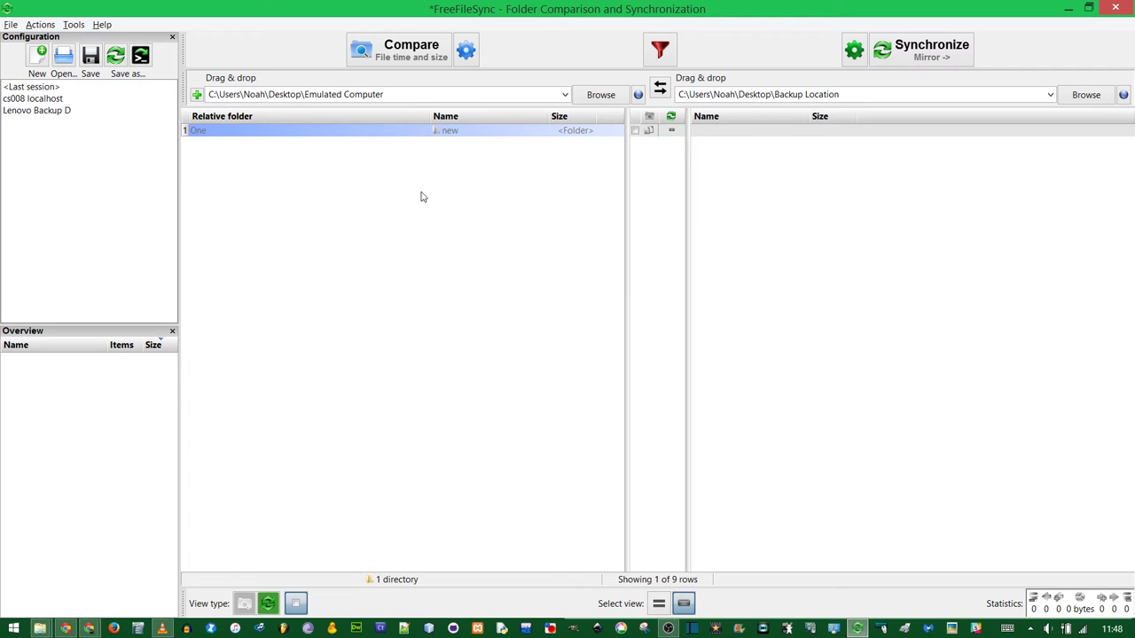
click(417, 55)
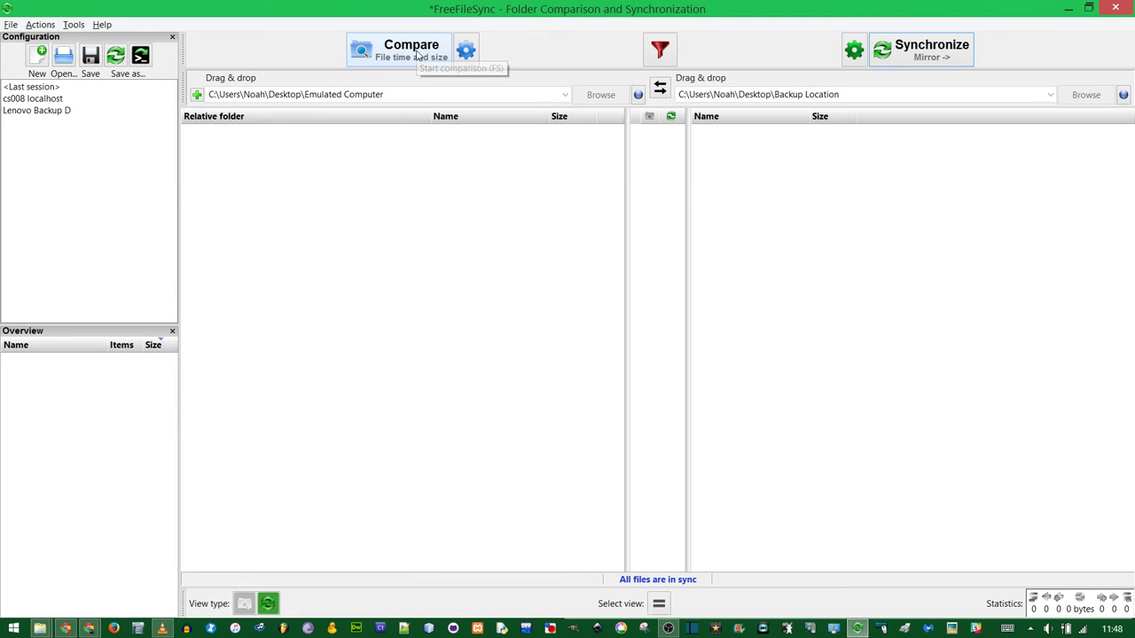
key(alt+Tab)
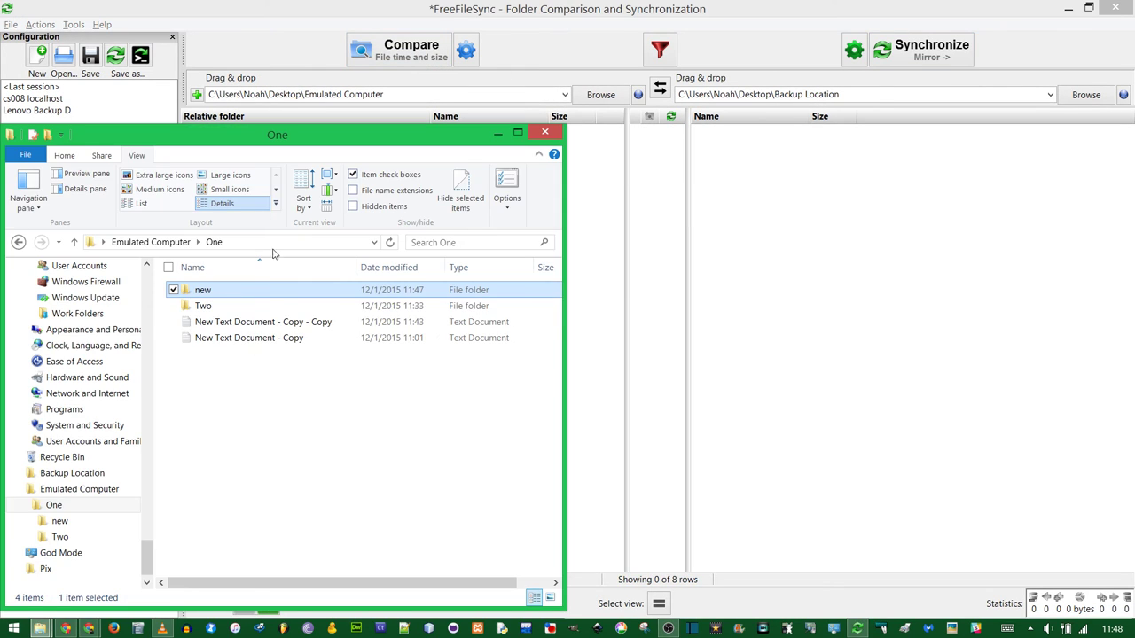
click(626, 44)
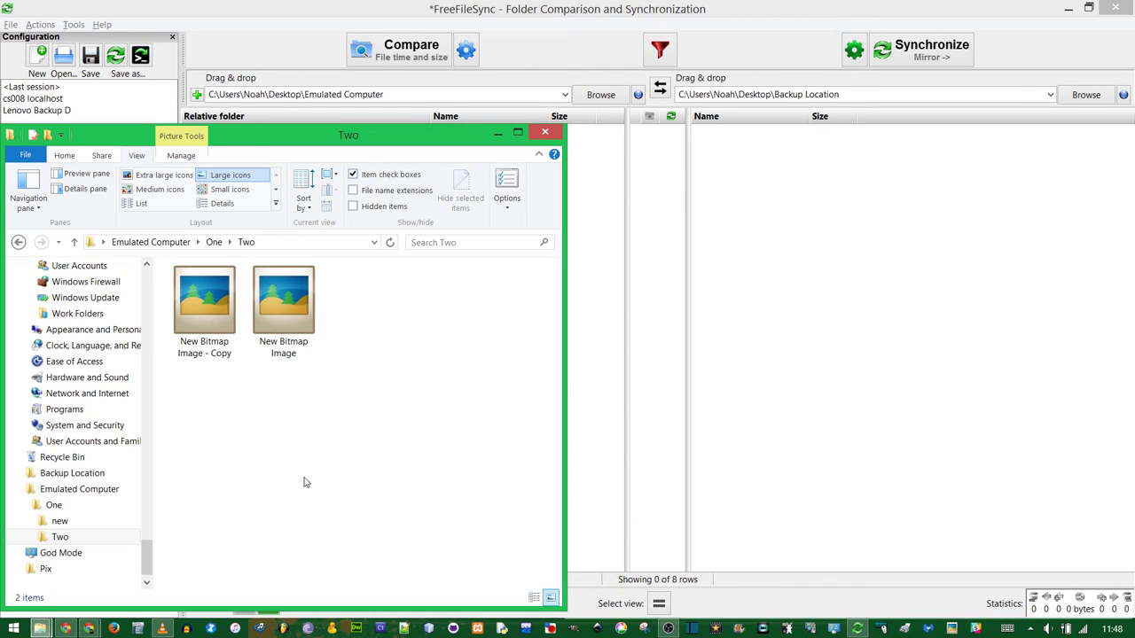
Step: Create a folder named 'new' inside One\Two and recompare the folders
key(ctrl+shift+n)
text(new)
key(Return)
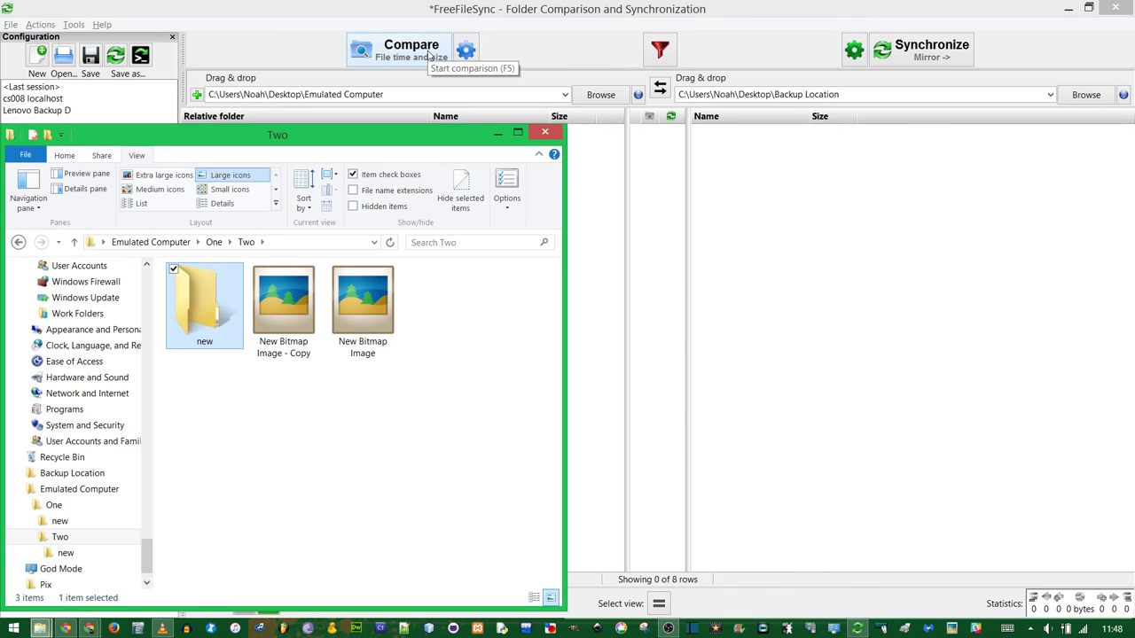
click(429, 55)
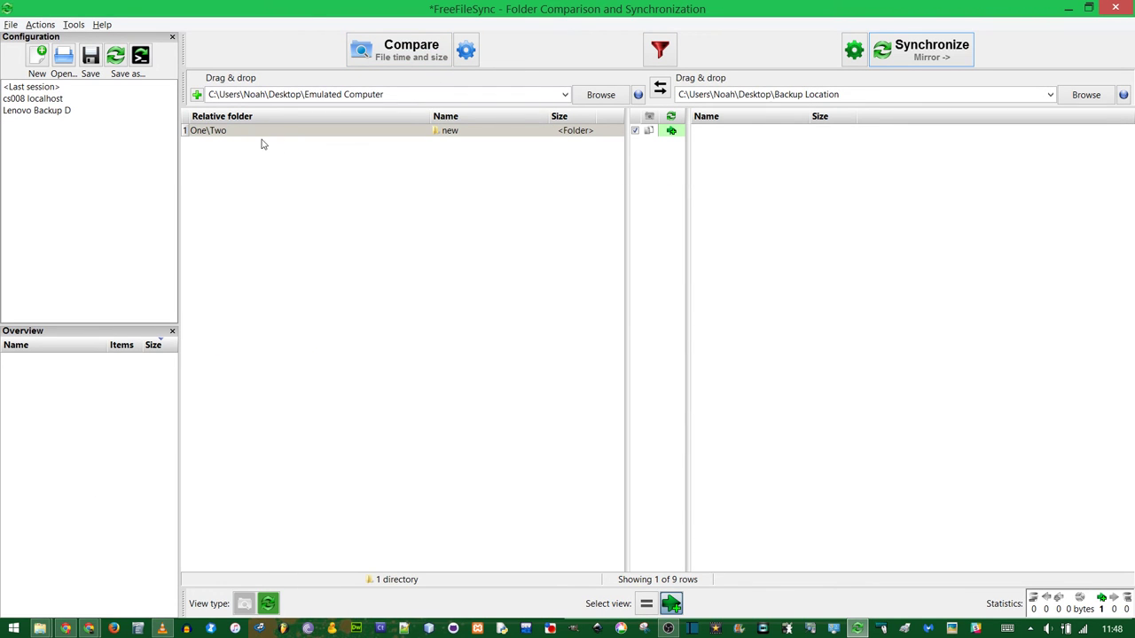
Step: In the filter settings, review the include-everything rule and the default exclude rules
click(659, 50)
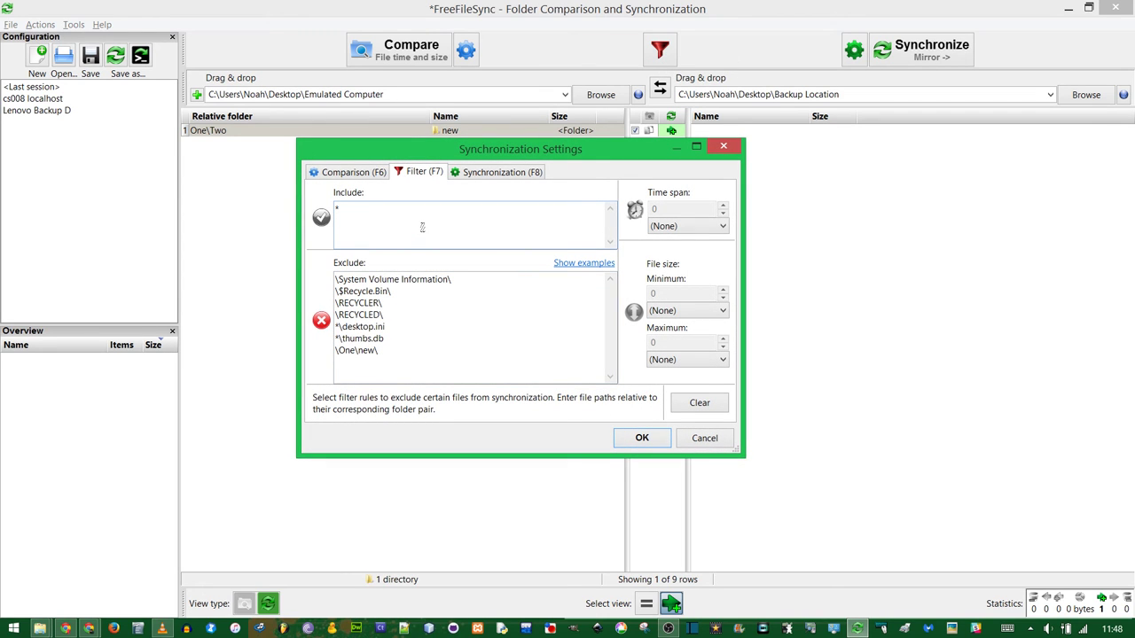
drag(349, 209, 325, 208)
drag(385, 340, 336, 277)
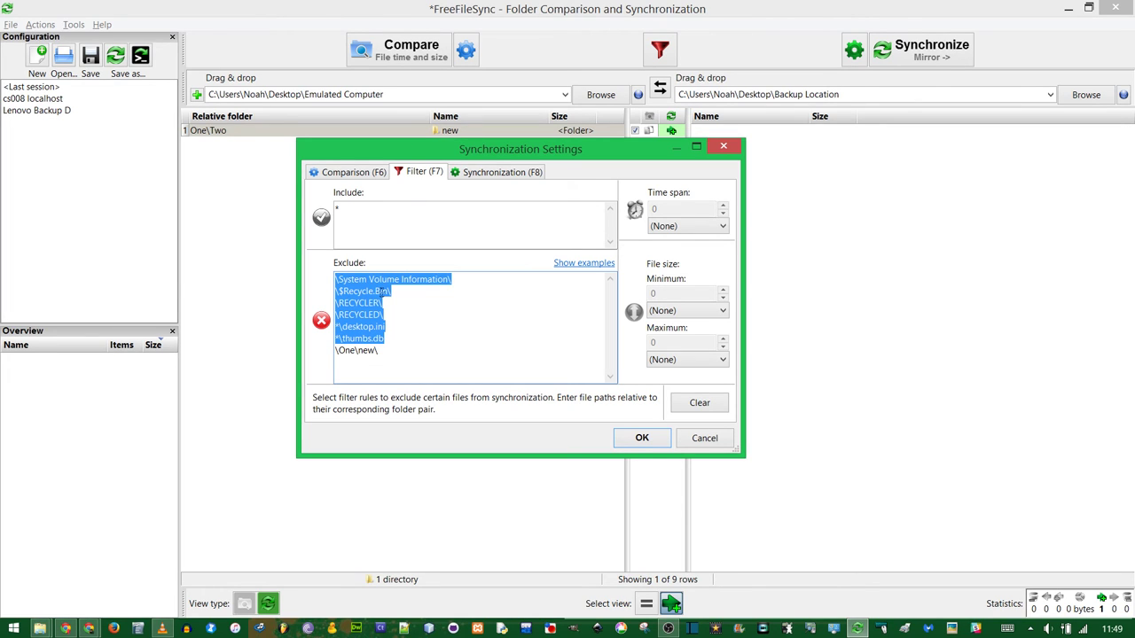
Step: Change the last exclude rule from \One\new\ to *\new\ and apply it
click(408, 356)
shift+click(338, 357)
click(411, 352)
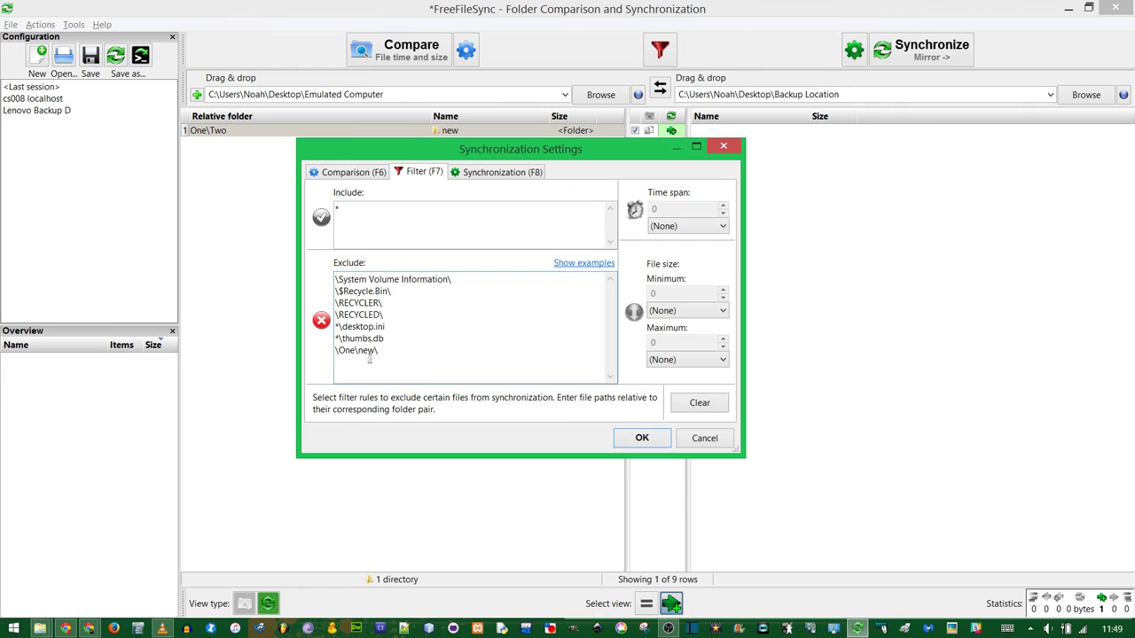
drag(357, 351, 381, 351)
click(381, 350)
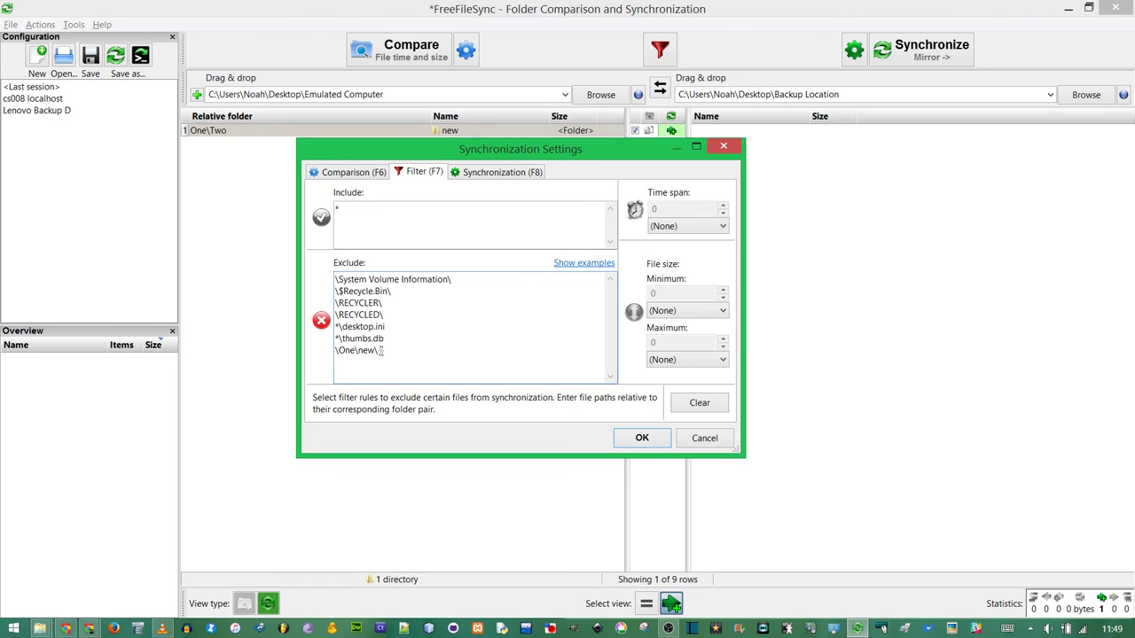
key(Home)
key(Delete)
key(Delete)
key(Delete)
key(Delete)
text(*)
double_click(351, 349)
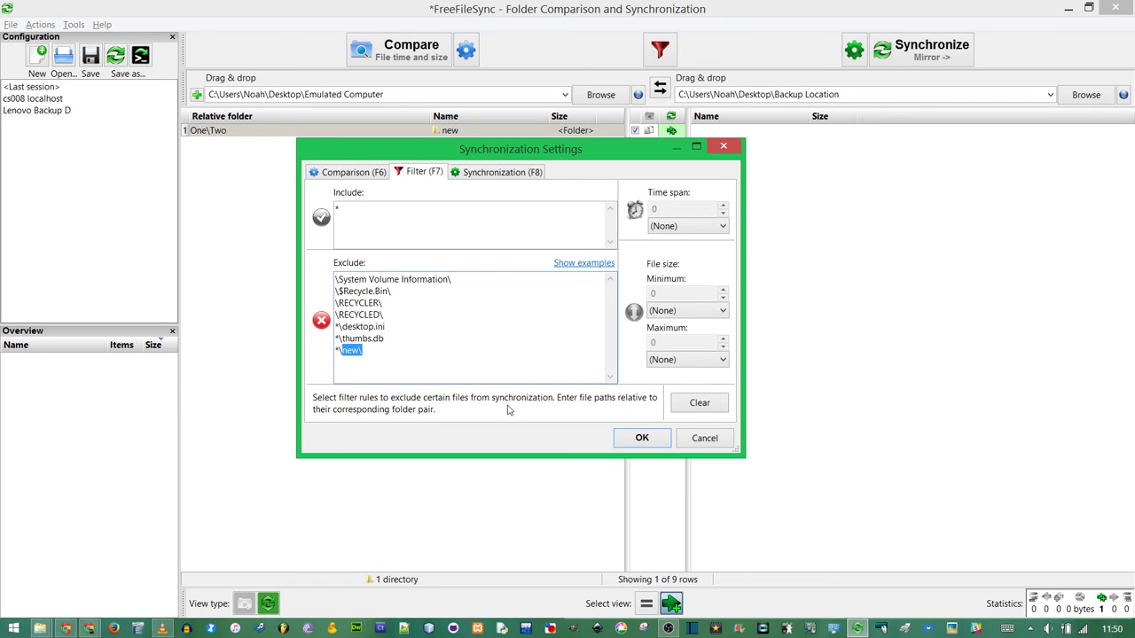
click(629, 441)
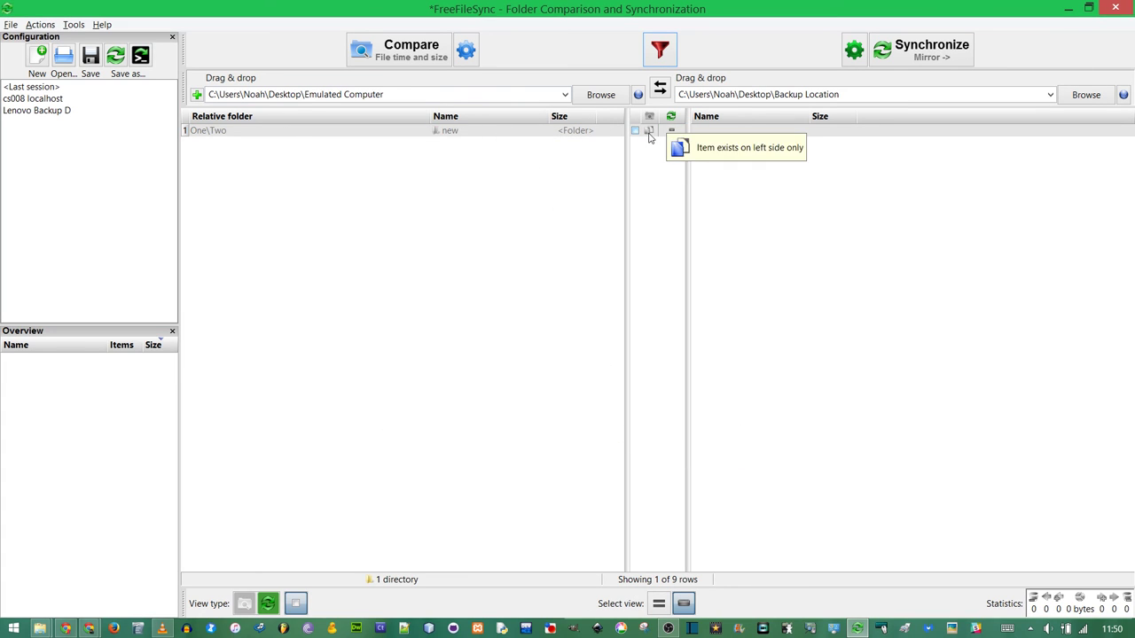
Step: Paste Document 1 (odt) and Document 2 (ott) into One and recompare, listing both (16.2 KB) to copy
click(426, 57)
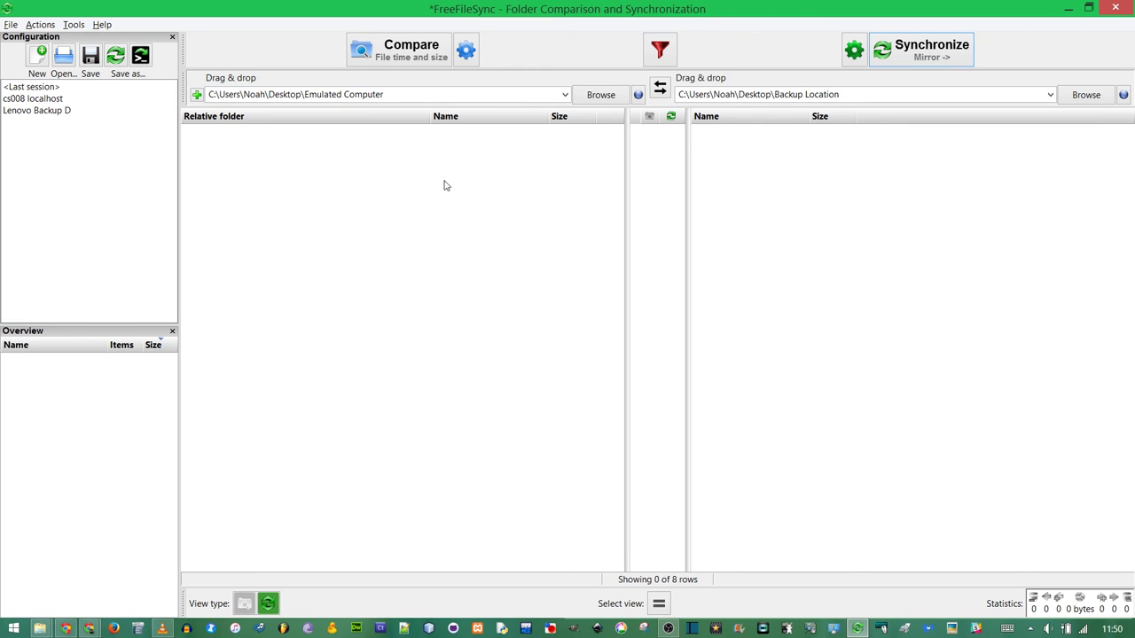
key(alt+Tab)
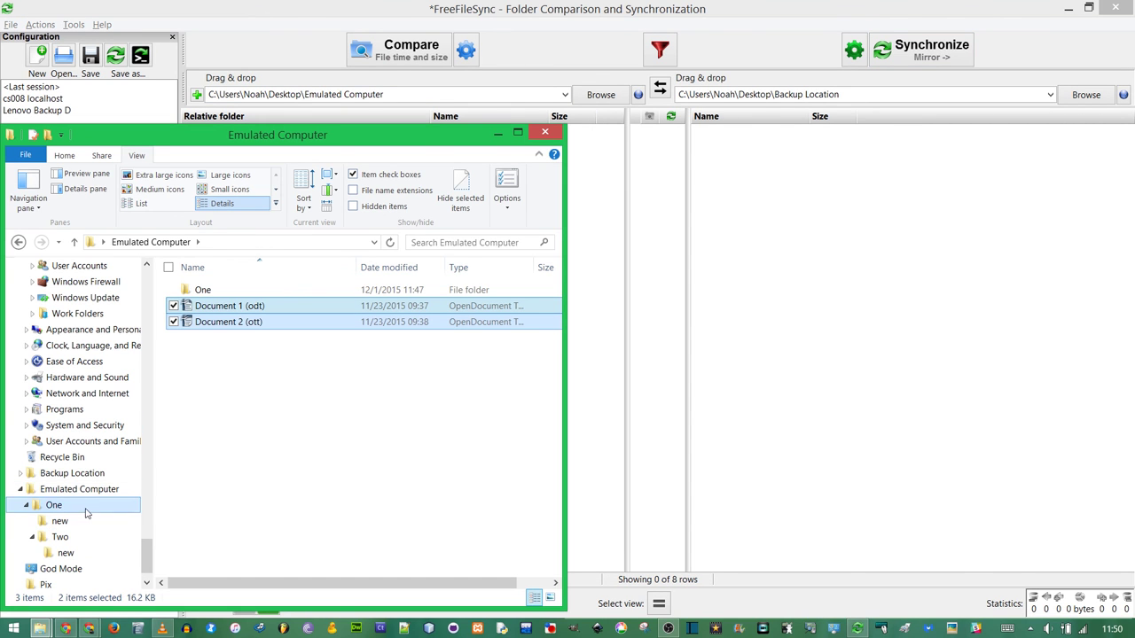
click(53, 504)
key(ctrl+v)
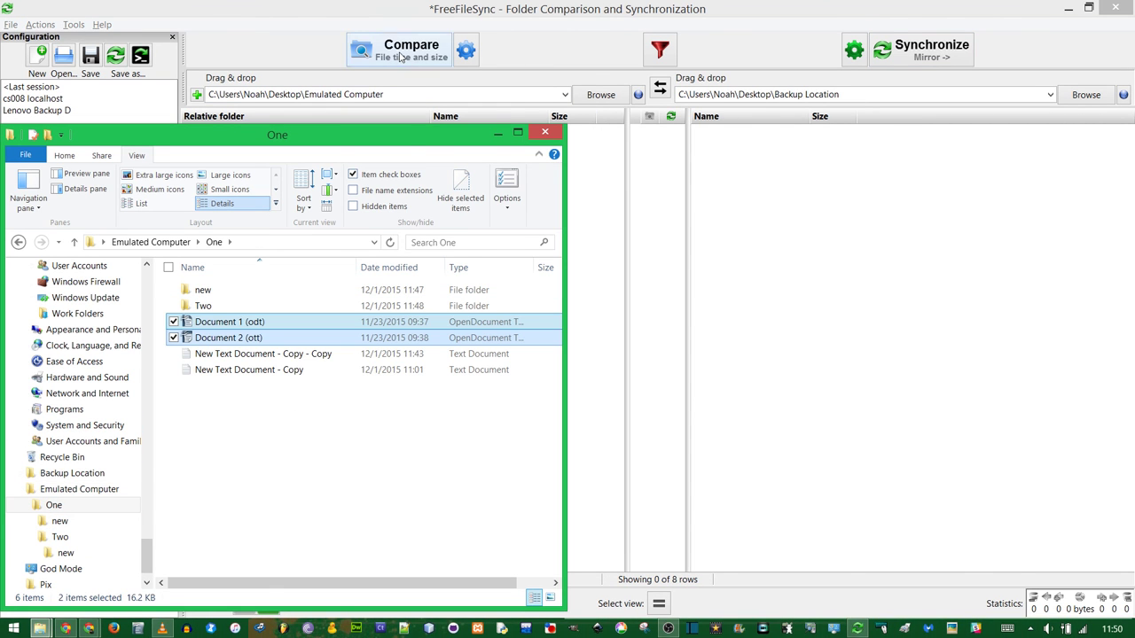
click(399, 50)
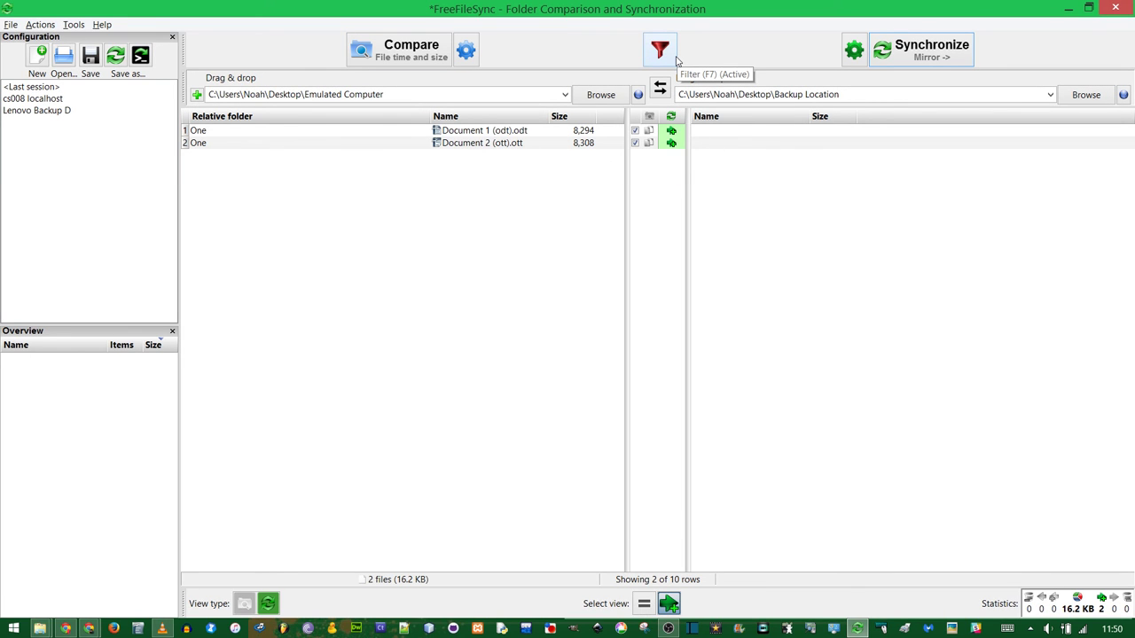
click(660, 52)
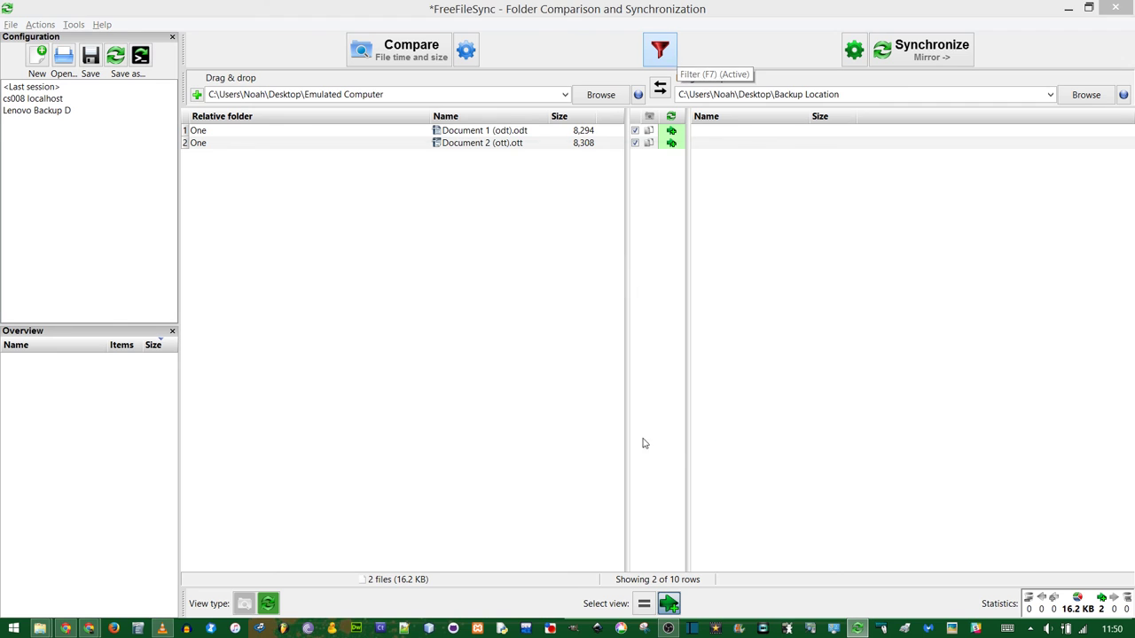
Step: Add *.odt as a new exclude rule, leaving only Document 2 (8.11 KB) to copy
click(378, 366)
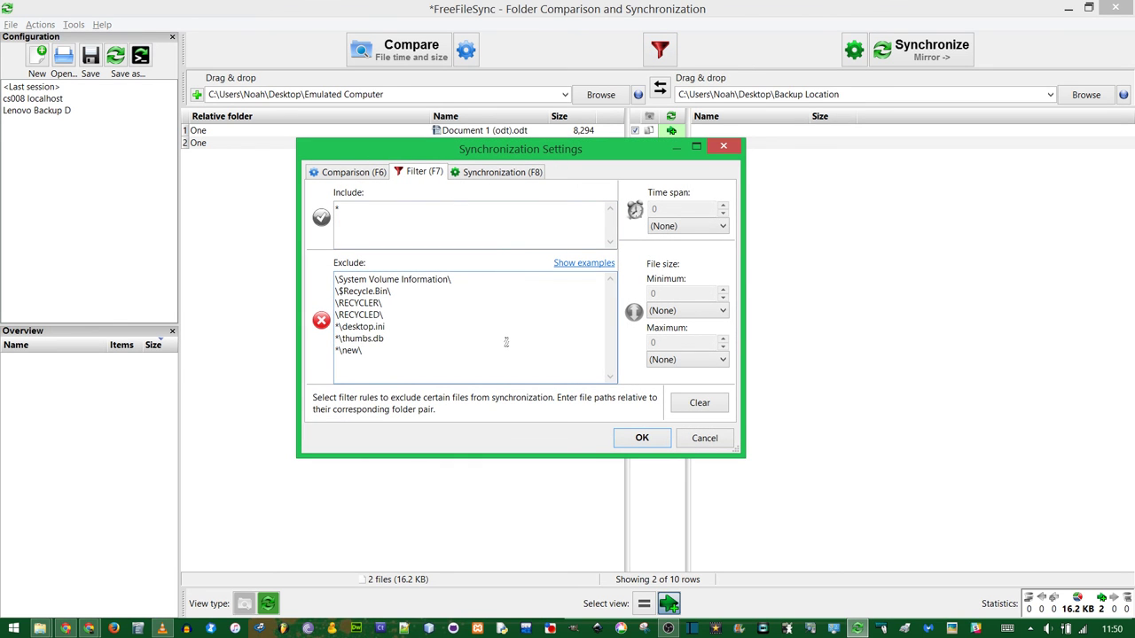
key(Return)
text(*.odt)
click(634, 437)
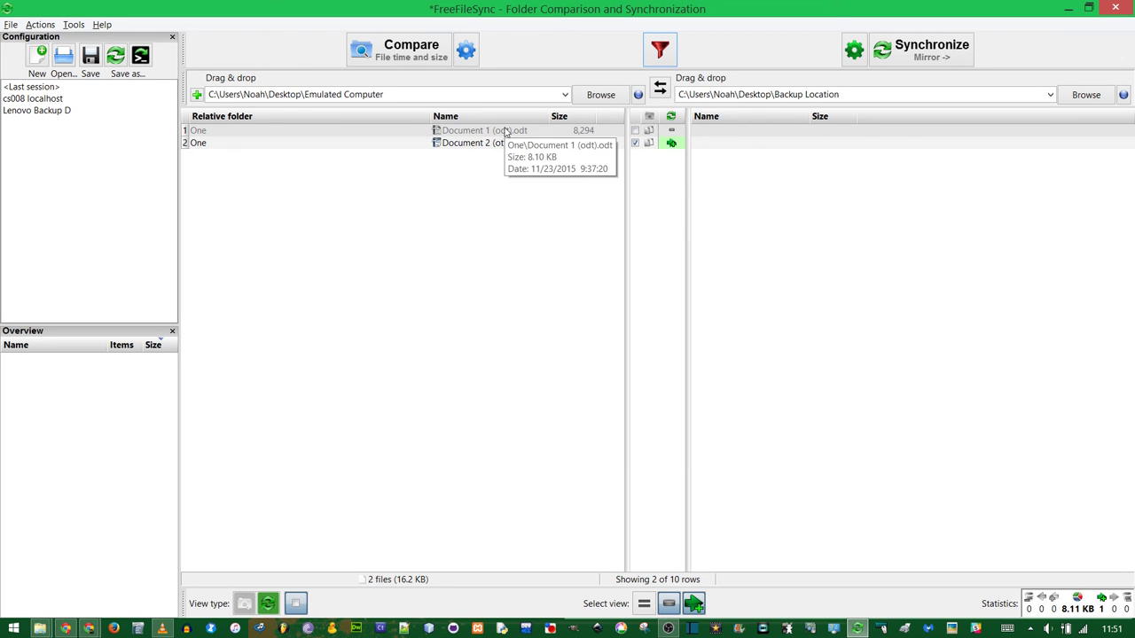
Step: Widen the *.odt exclude rule to *.o* so both documents are excluded
key(F7)
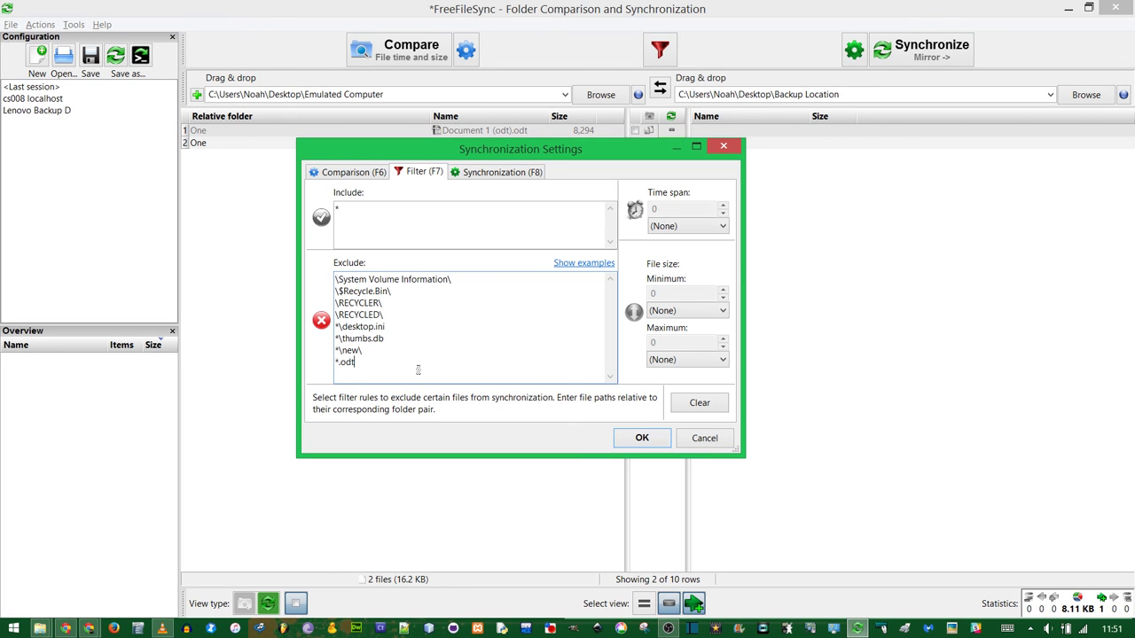
key(BackSpace)
key(BackSpace)
text(*)
click(644, 443)
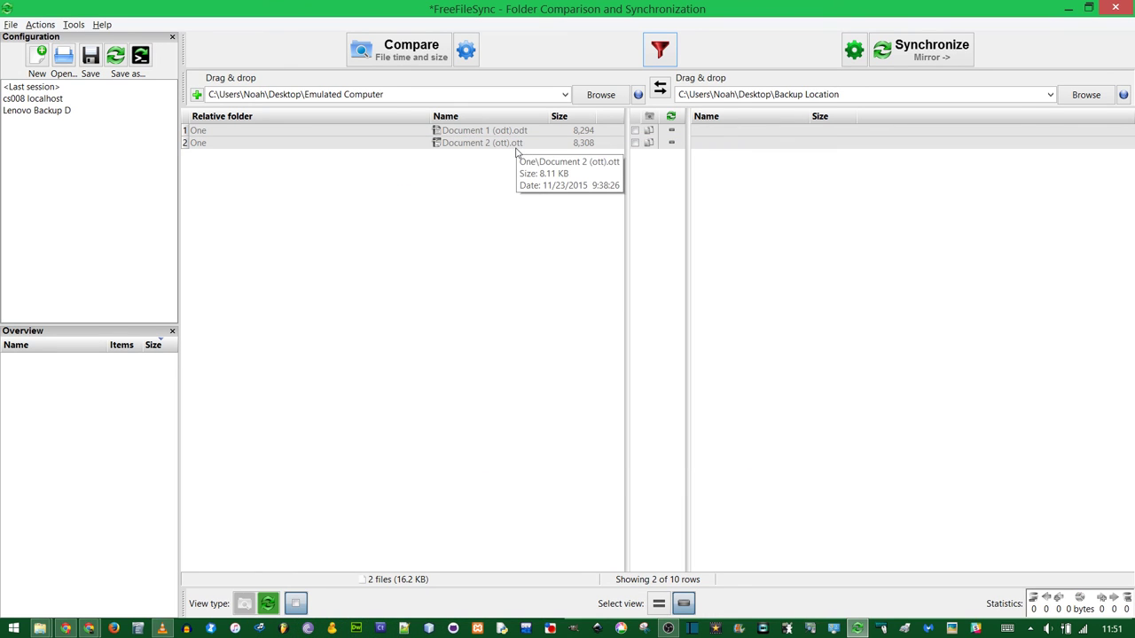